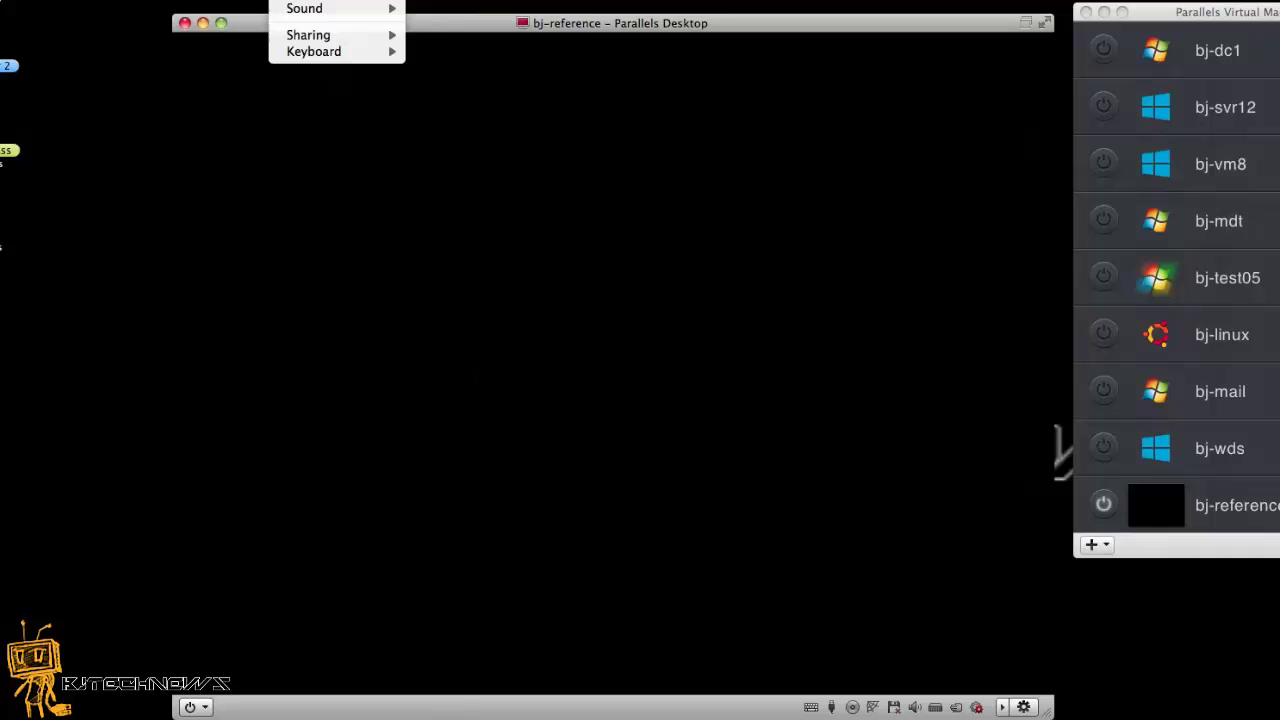
pyautogui.press('Escape')
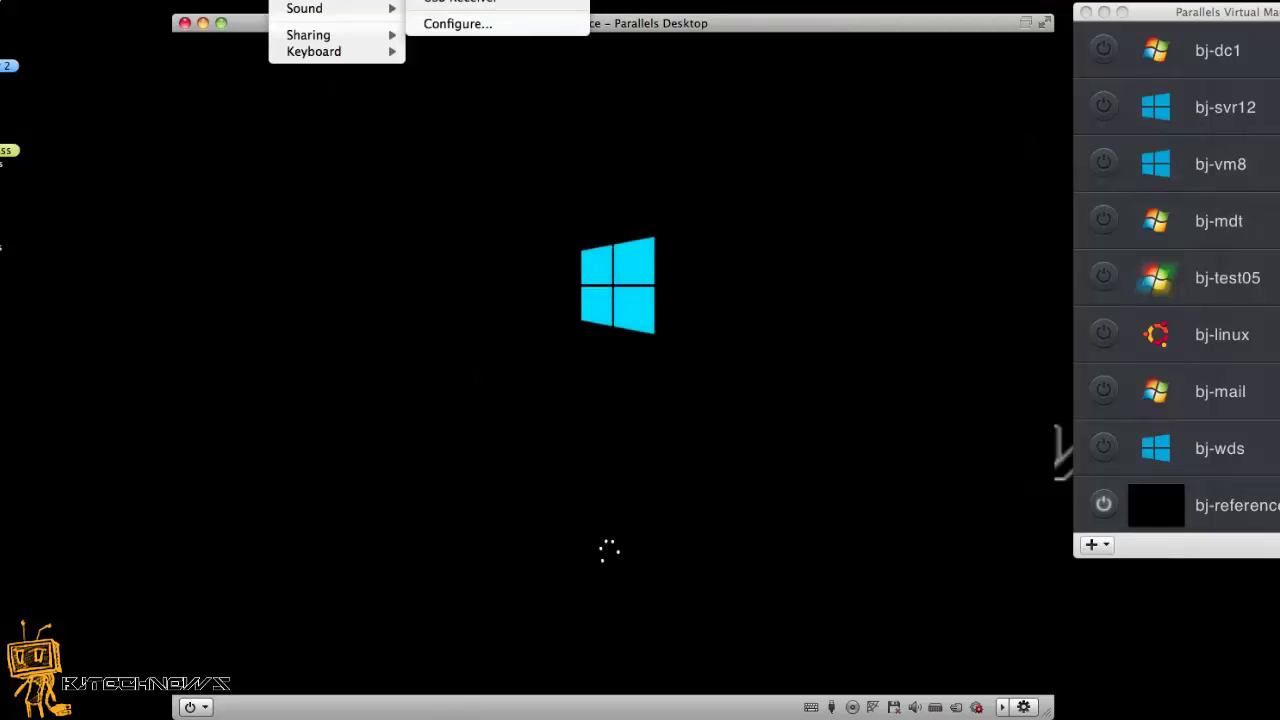
pyautogui.press('Escape')
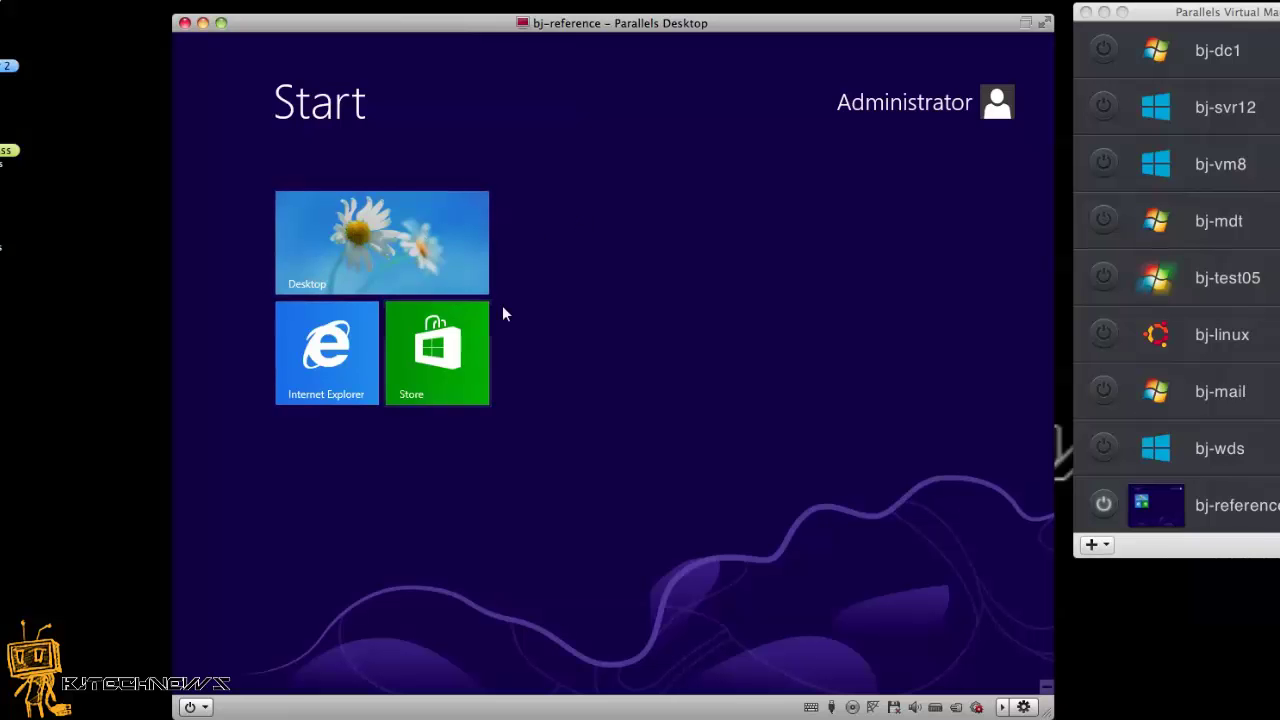
# Step: Go to the Windows desktop and cancel the System Preparation Tool dialog without running it
pyautogui.click(392, 272)
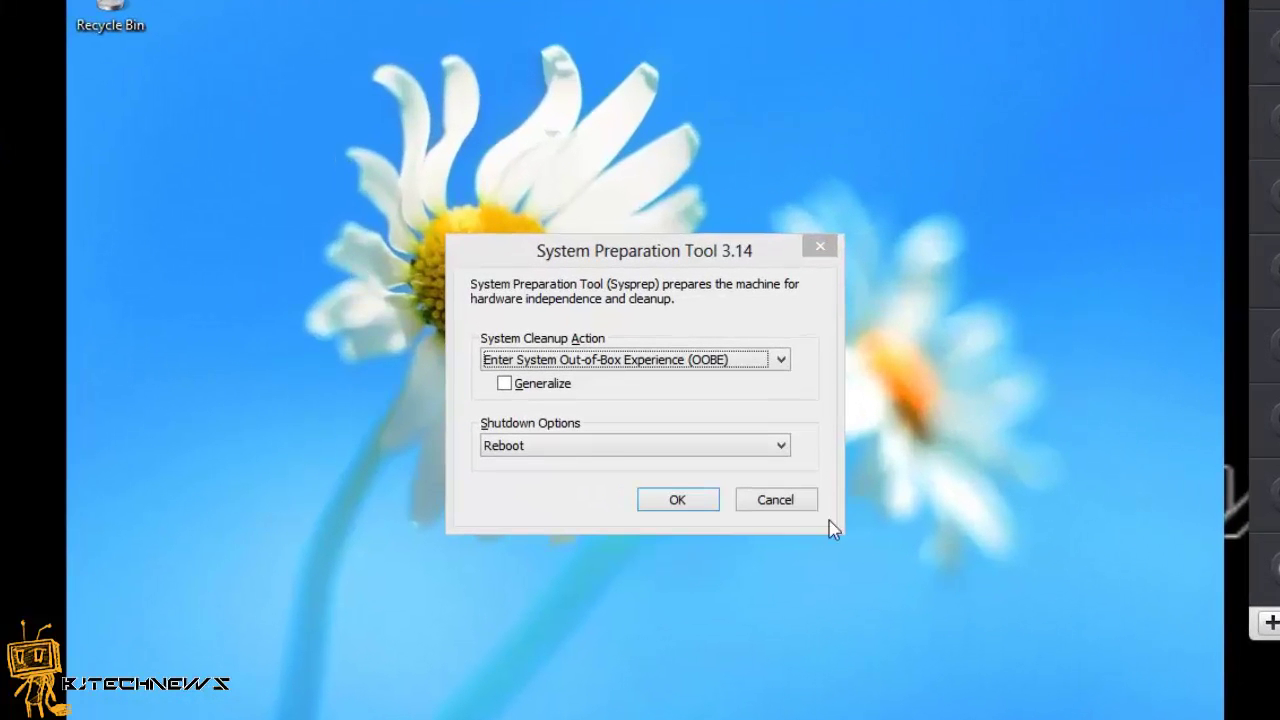
pyautogui.click(792, 502)
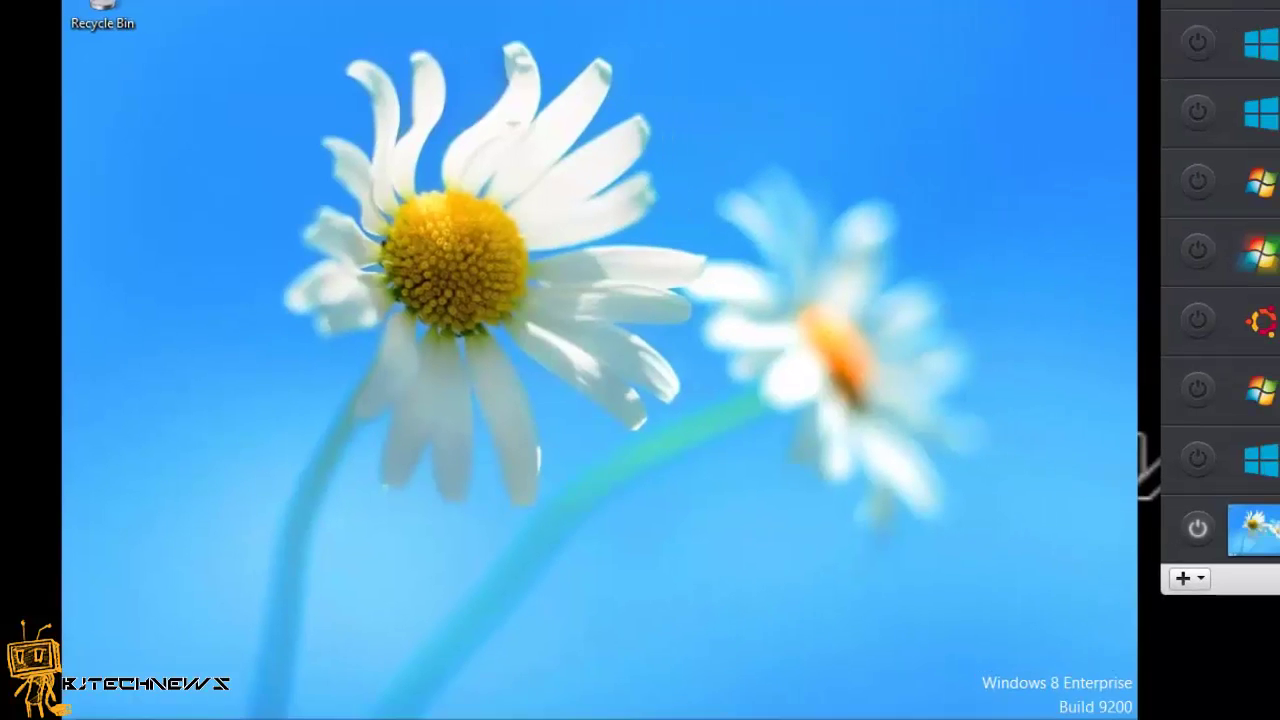
# Step: Open Internet Explorer and complete its first-run setup without the recommended security and compatibility settings
pyautogui.click(101, 684)
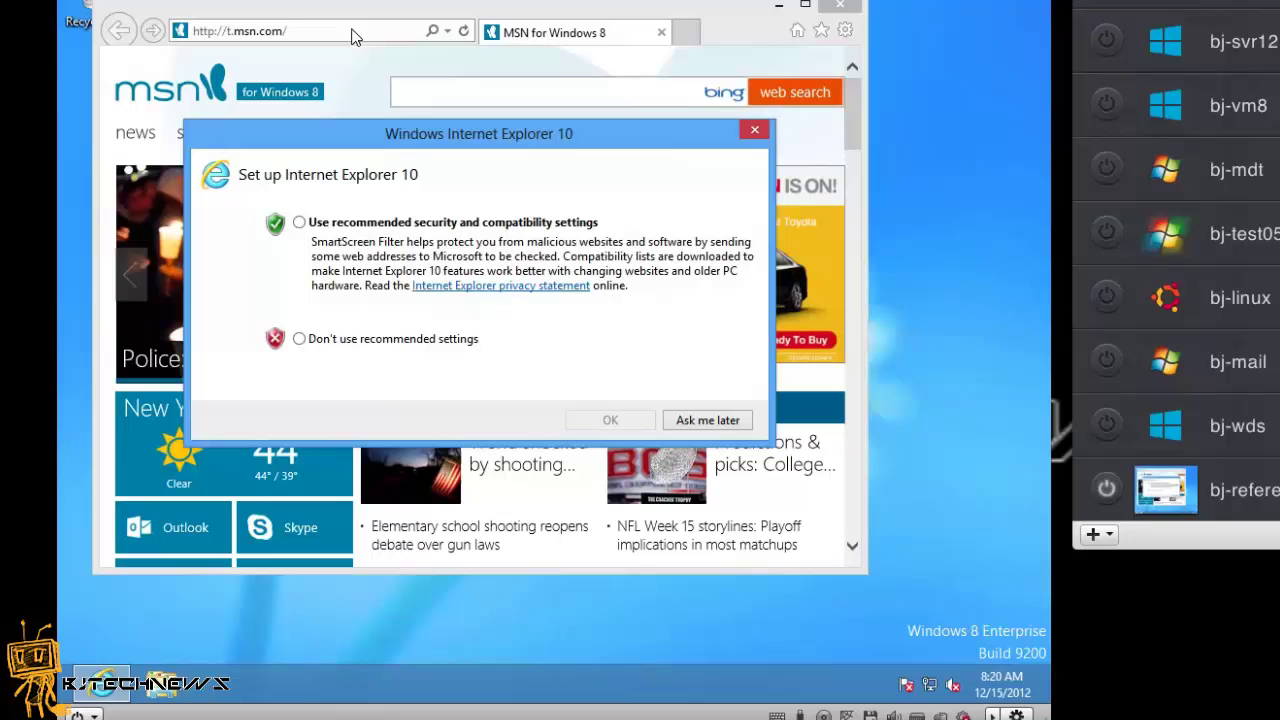
pyautogui.click(322, 340)
pyautogui.click(633, 419)
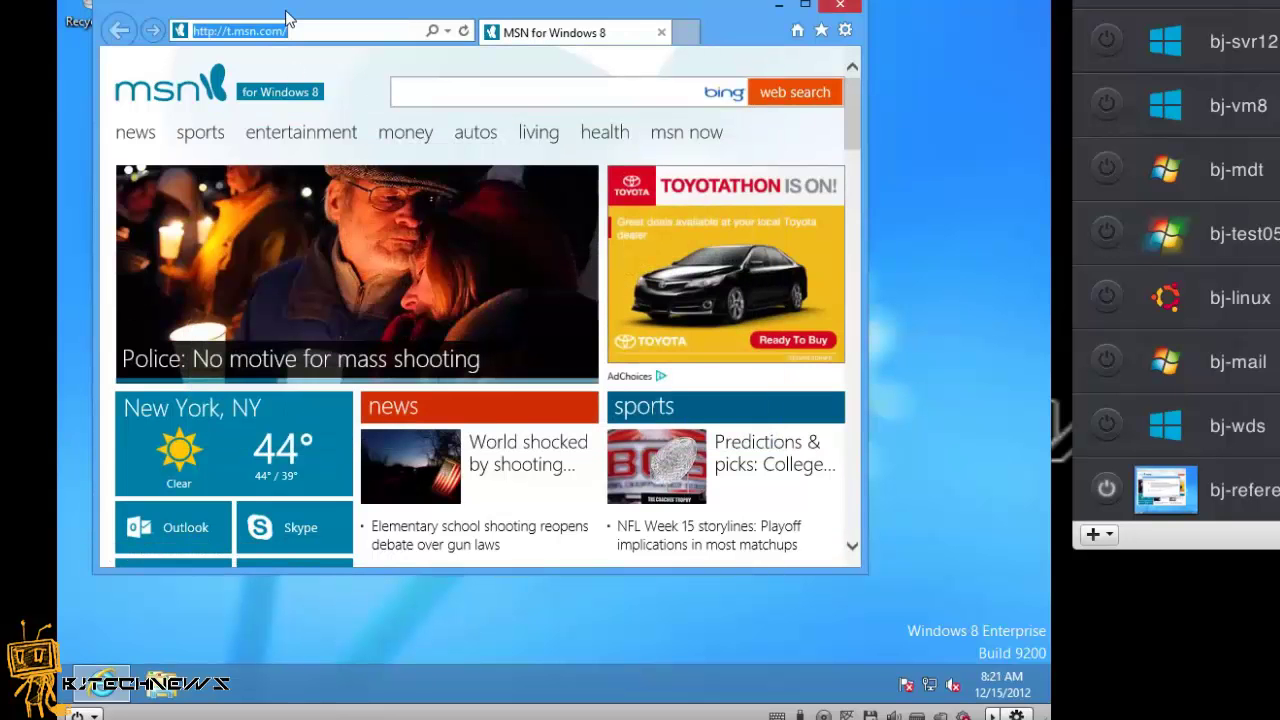
# Step: Search google.com for "vlc player" and open the official VideoLAN page for VLC media player
pyautogui.write('google.com')
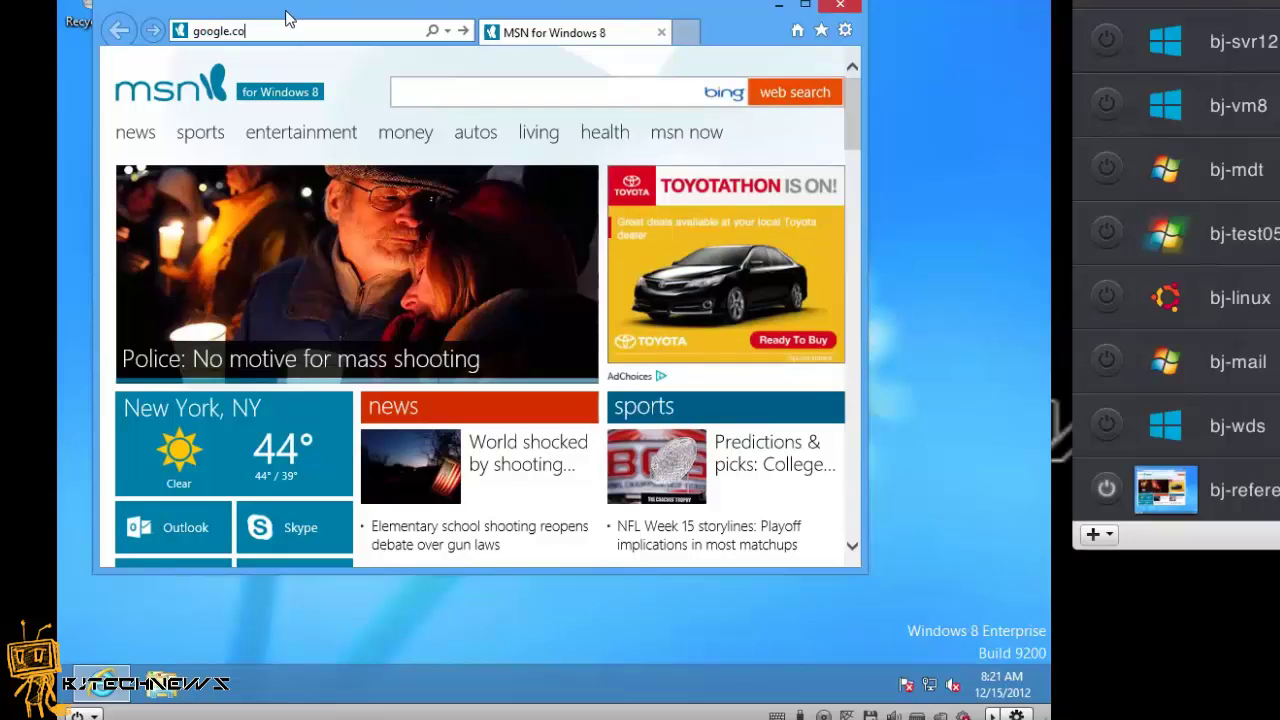
pyautogui.press('Return')
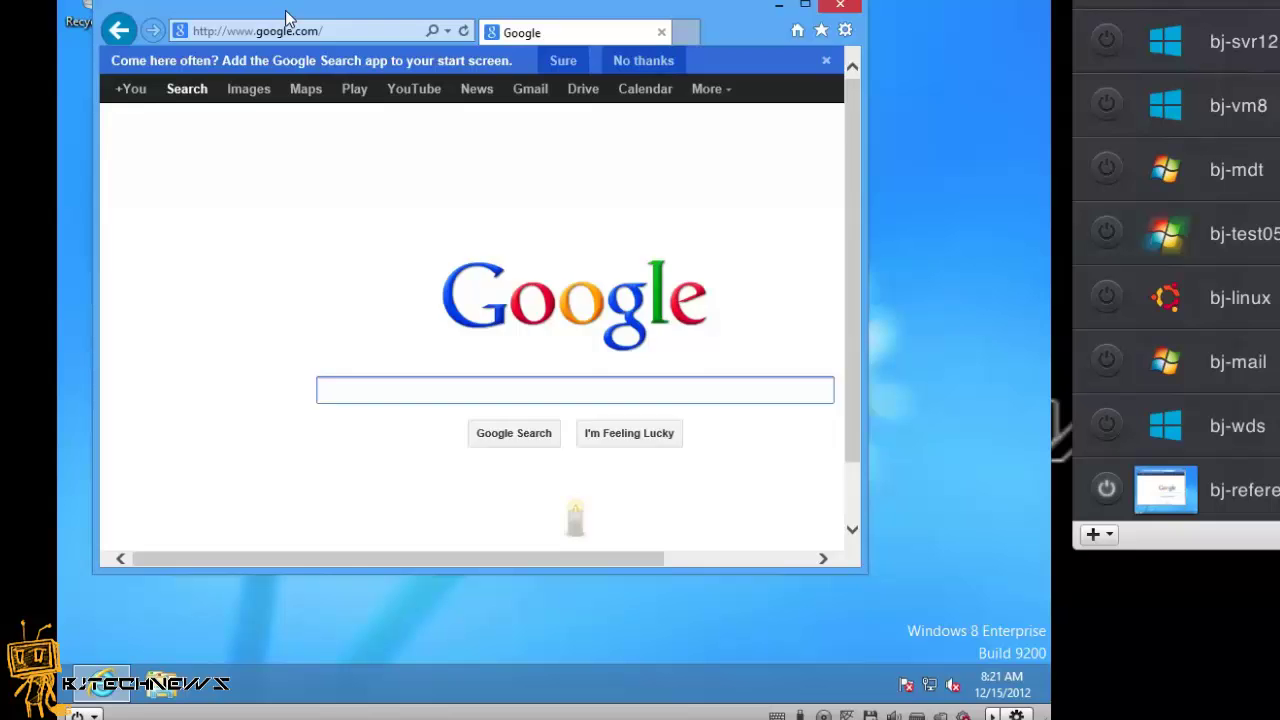
pyautogui.write('vlc player')
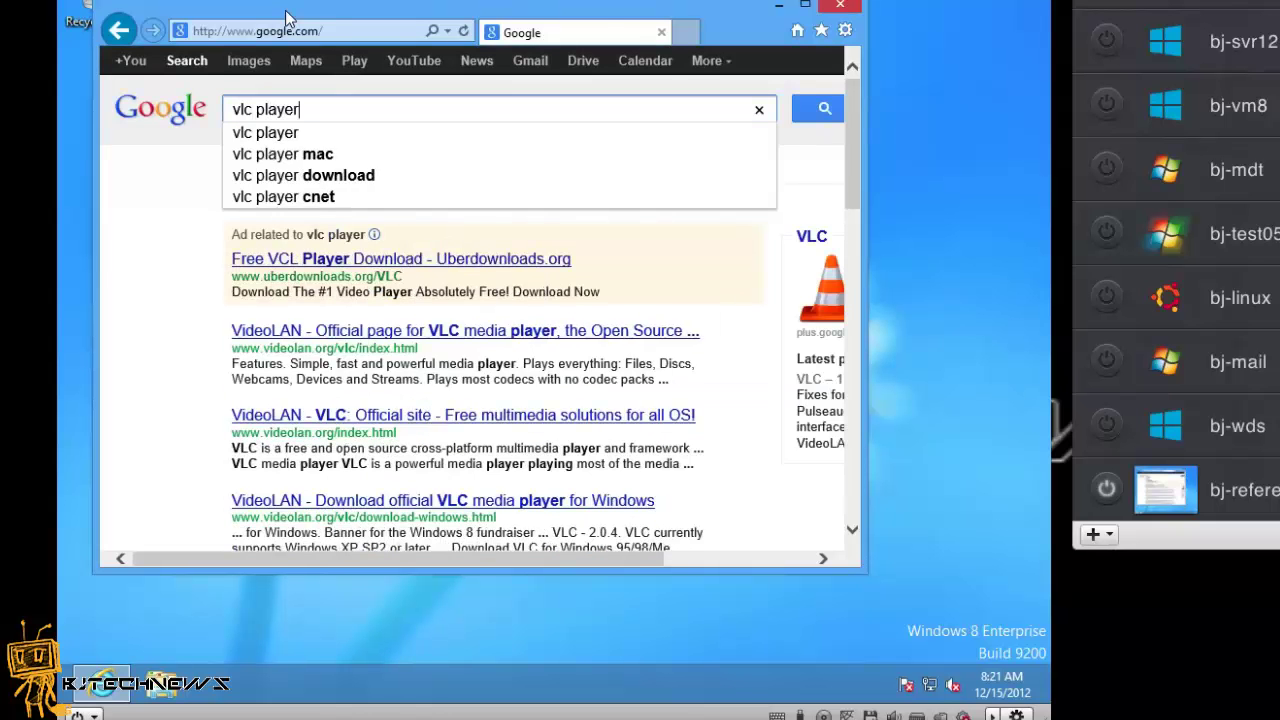
pyautogui.press('Return')
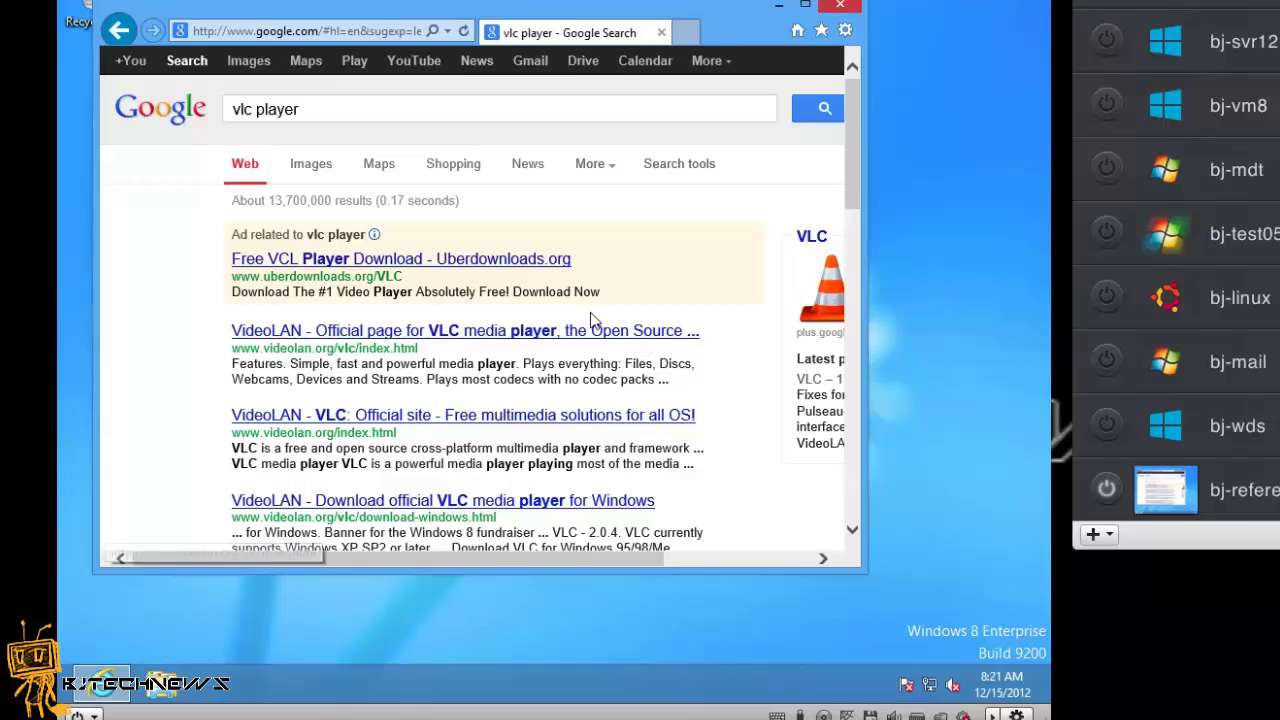
pyautogui.click(458, 338)
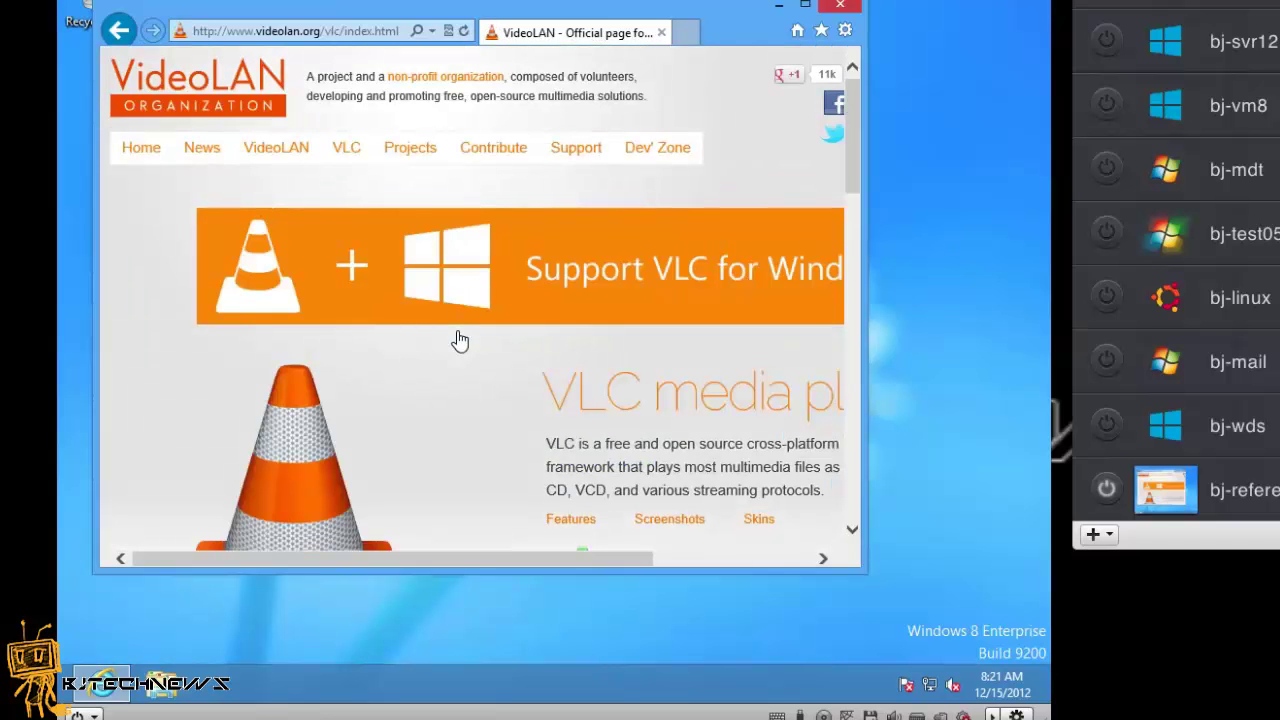
# Step: Download vlc-2.0.5-win32.exe from the VideoLAN page in a maximized browser window and run it despite the unverified publisher
pyautogui.click(805, 6)
pyautogui.click(708, 585)
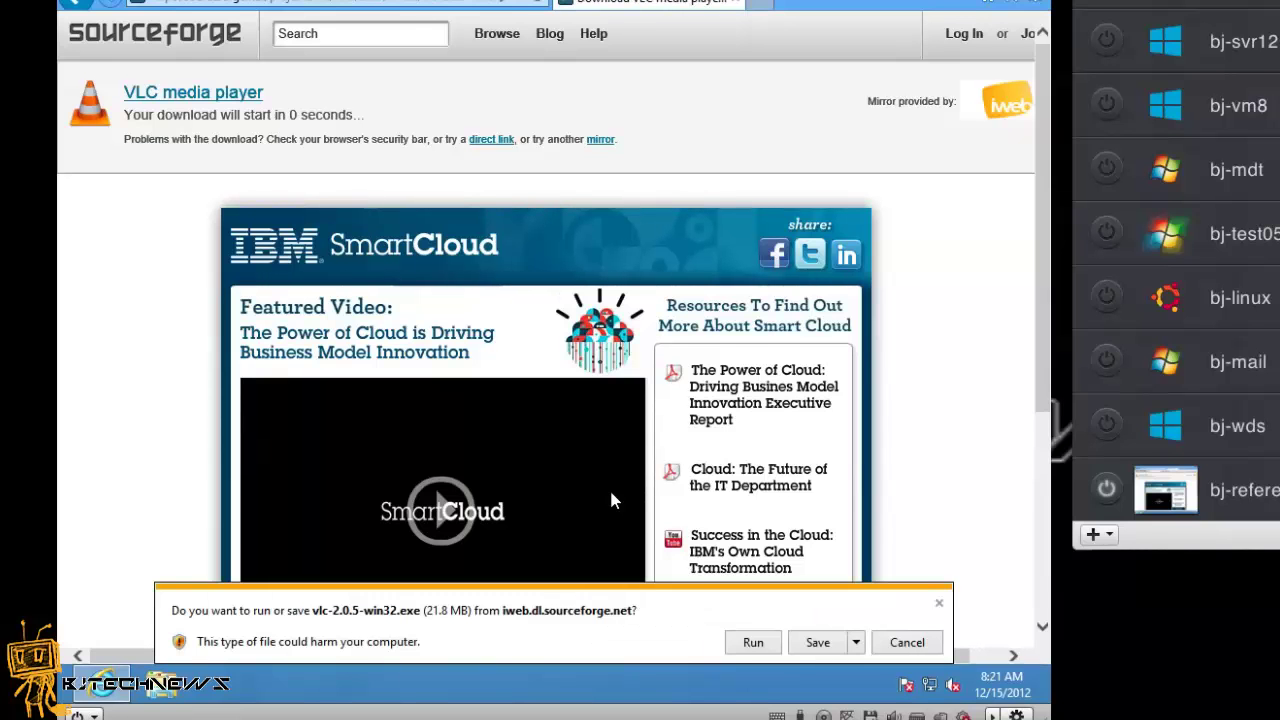
pyautogui.click(740, 645)
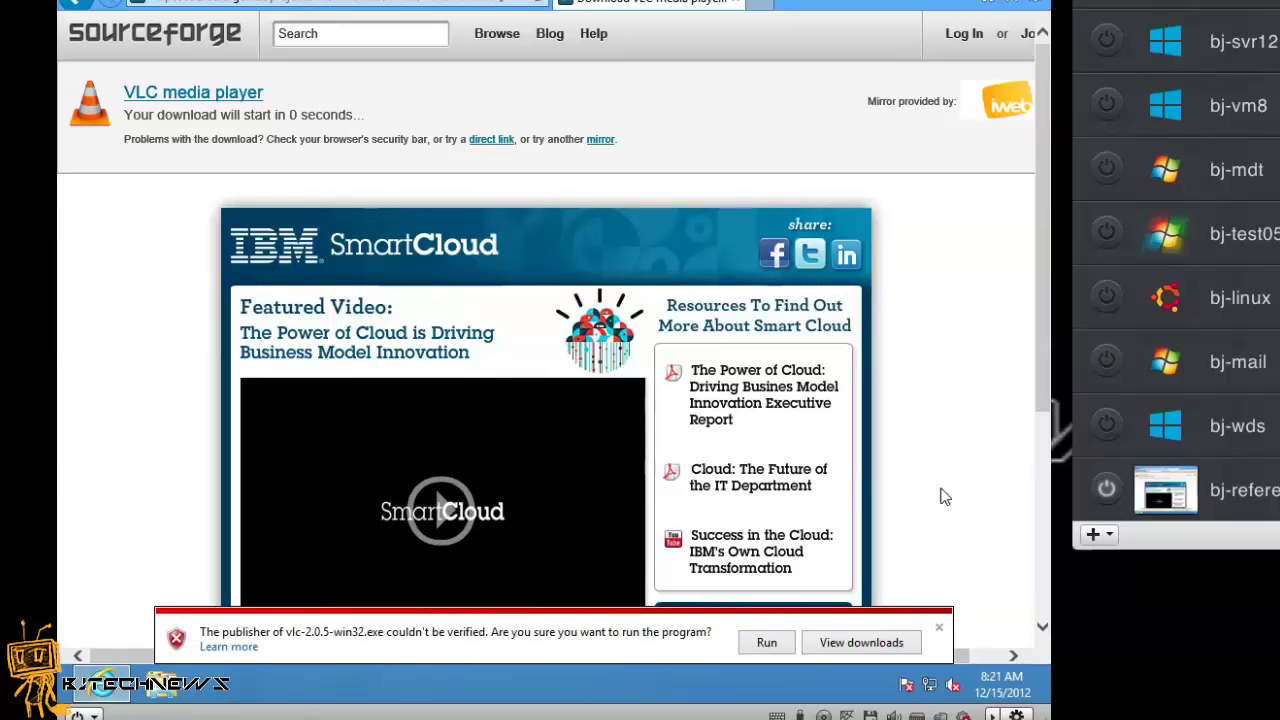
pyautogui.click(767, 644)
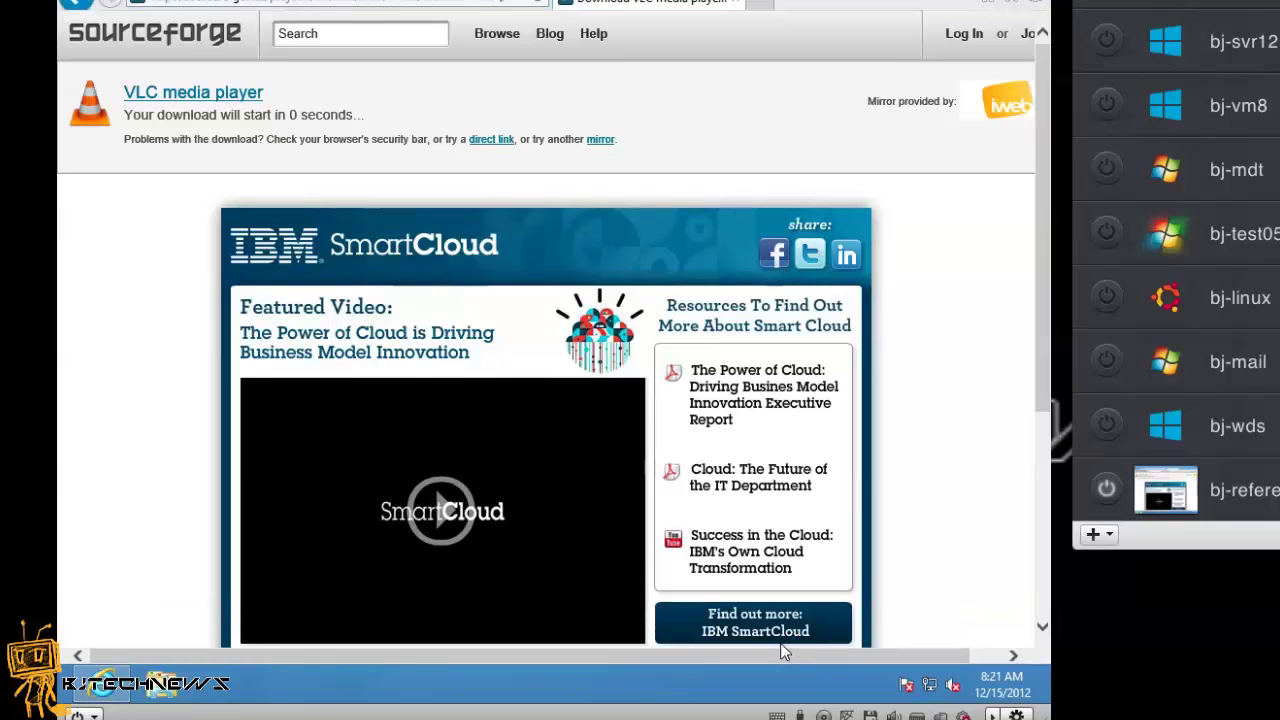
# Step: Install VLC media player 2.0.5 with the default components and finish the setup with the option to run VLC enabled
pyautogui.click(560, 363)
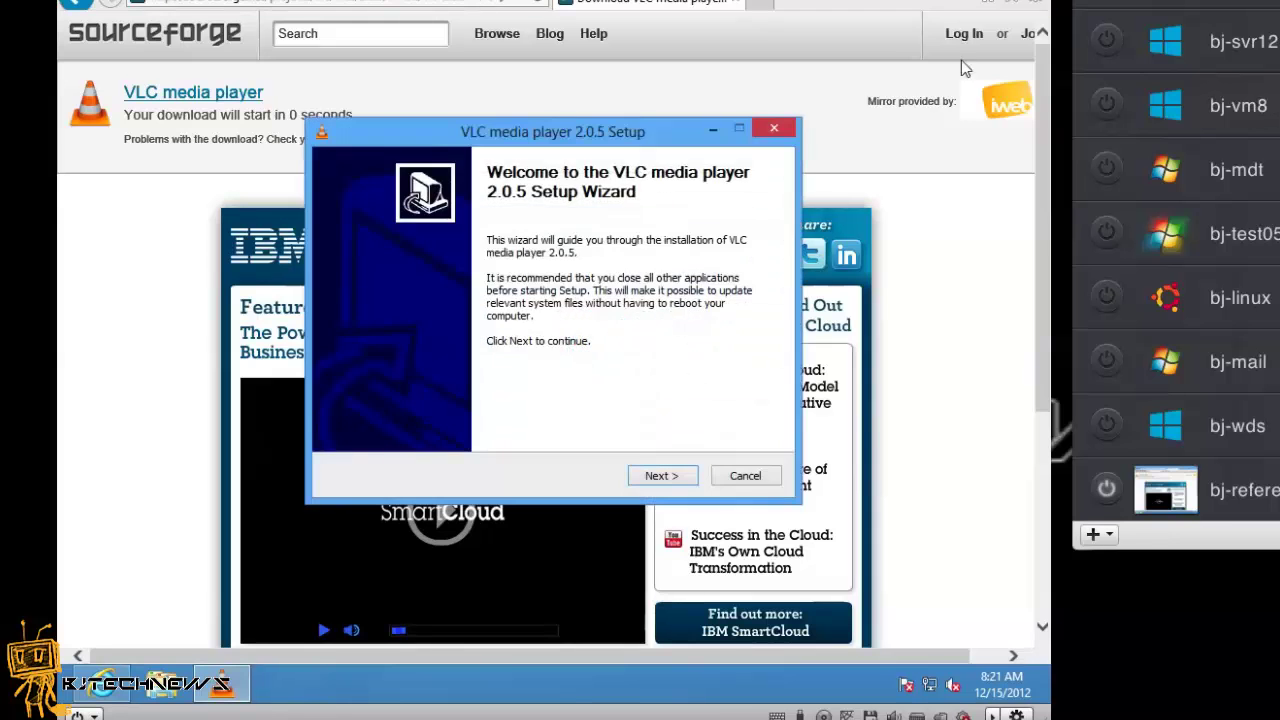
pyautogui.click(670, 477)
pyautogui.click(671, 477)
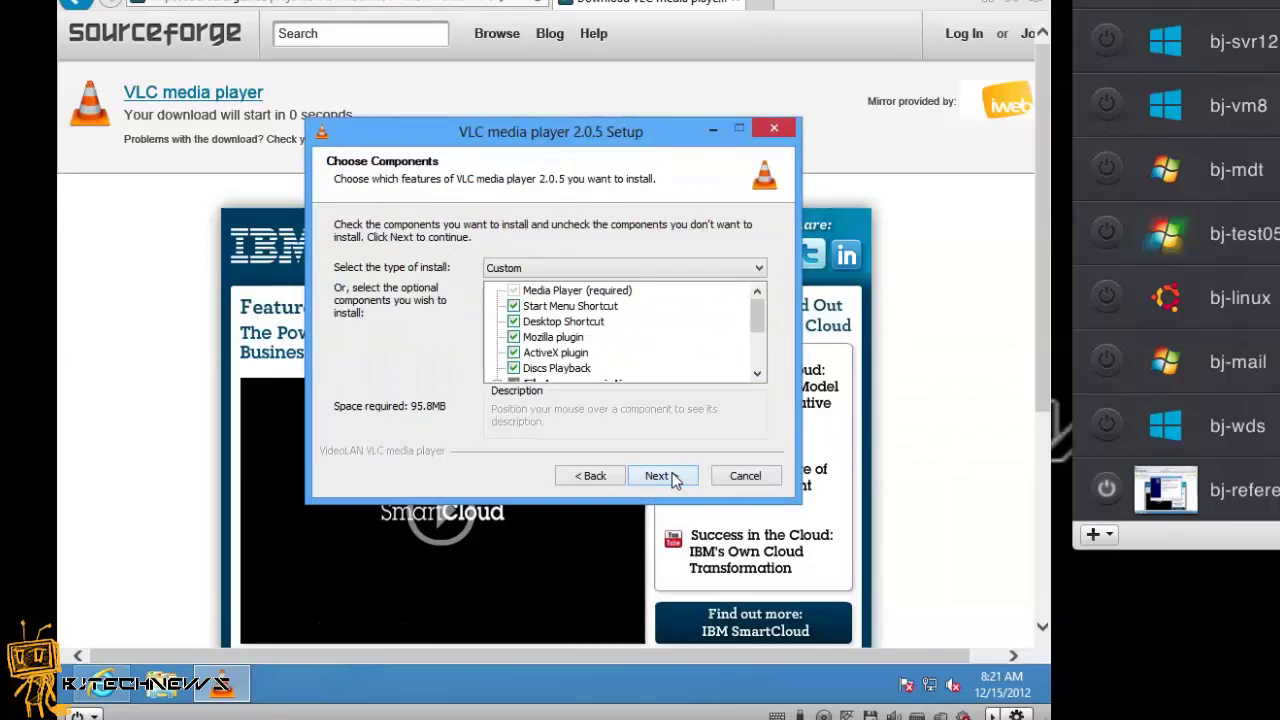
pyautogui.click(672, 478)
pyautogui.click(673, 478)
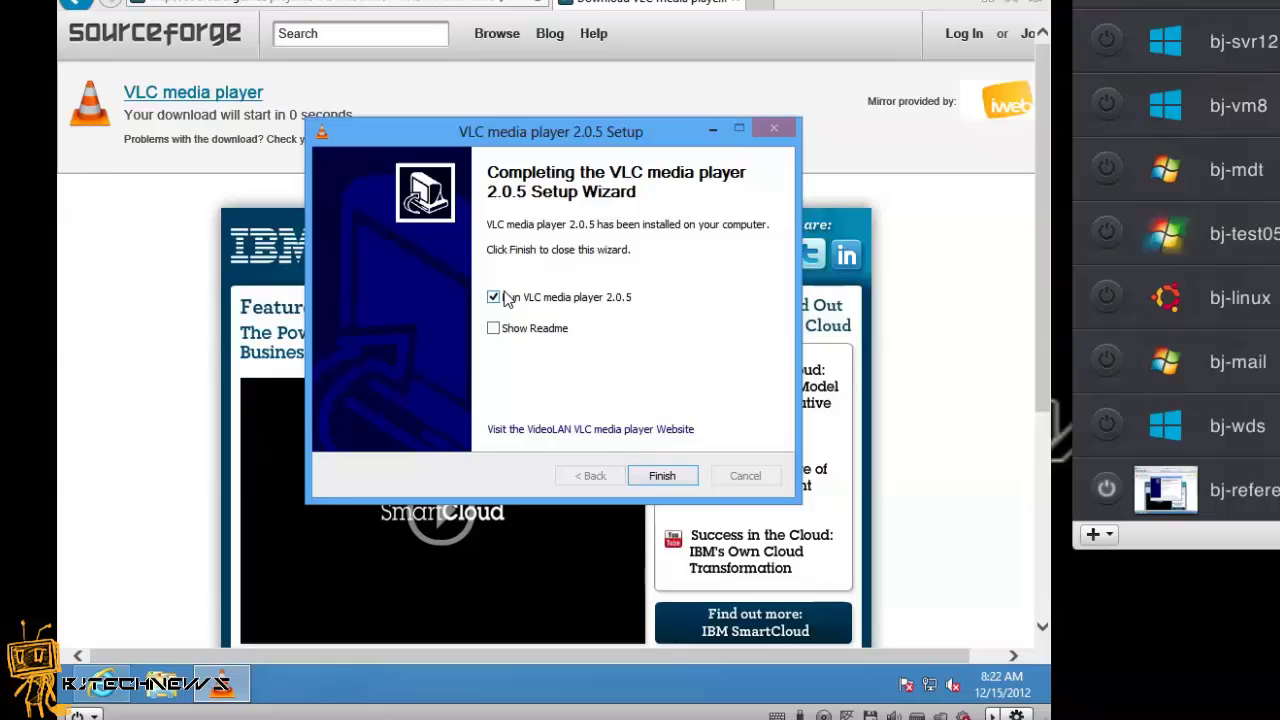
pyautogui.click(650, 472)
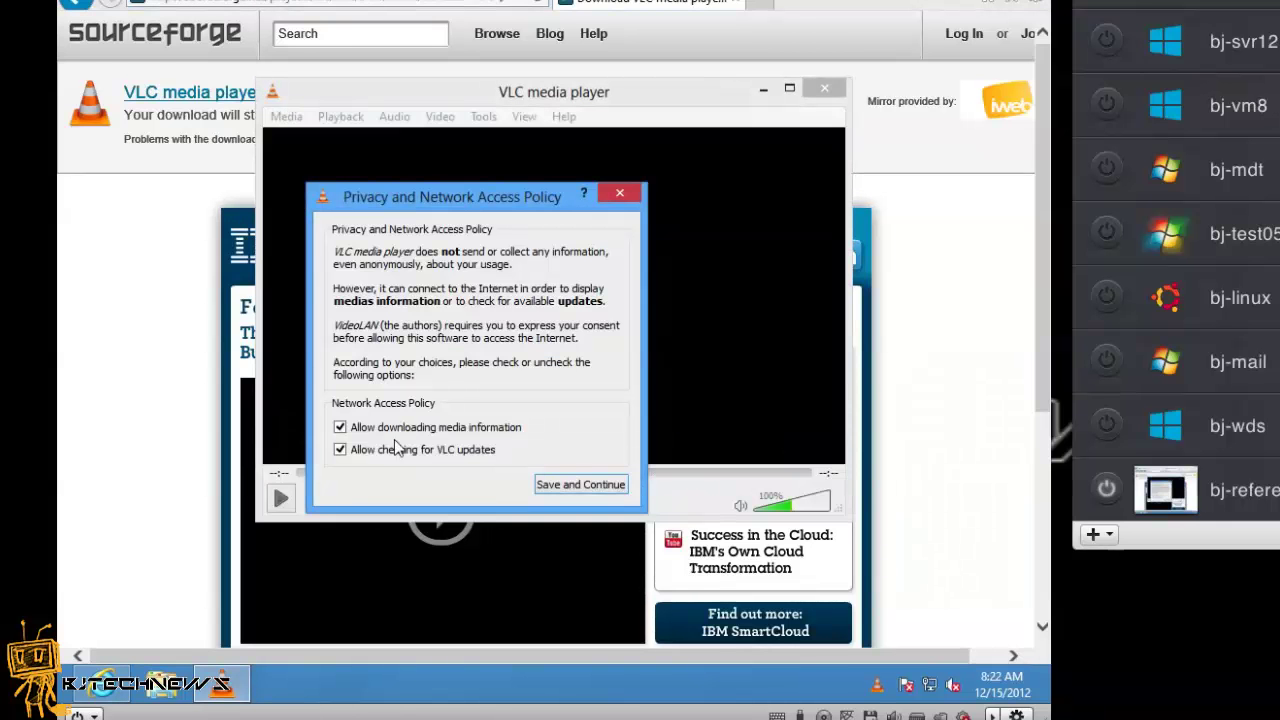
# Step: Disallow downloading media information and checking for updates in VLC's network access policy, save it and close VLC
pyautogui.click(376, 452)
pyautogui.click(376, 428)
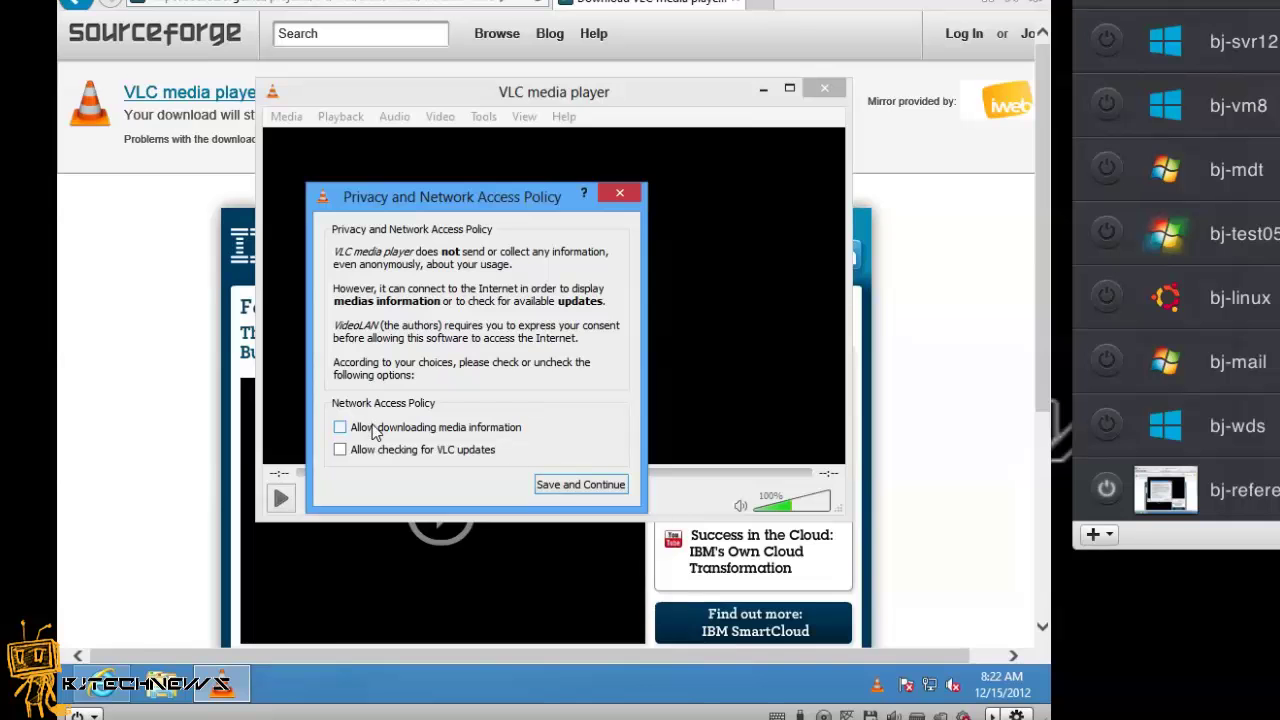
pyautogui.click(561, 484)
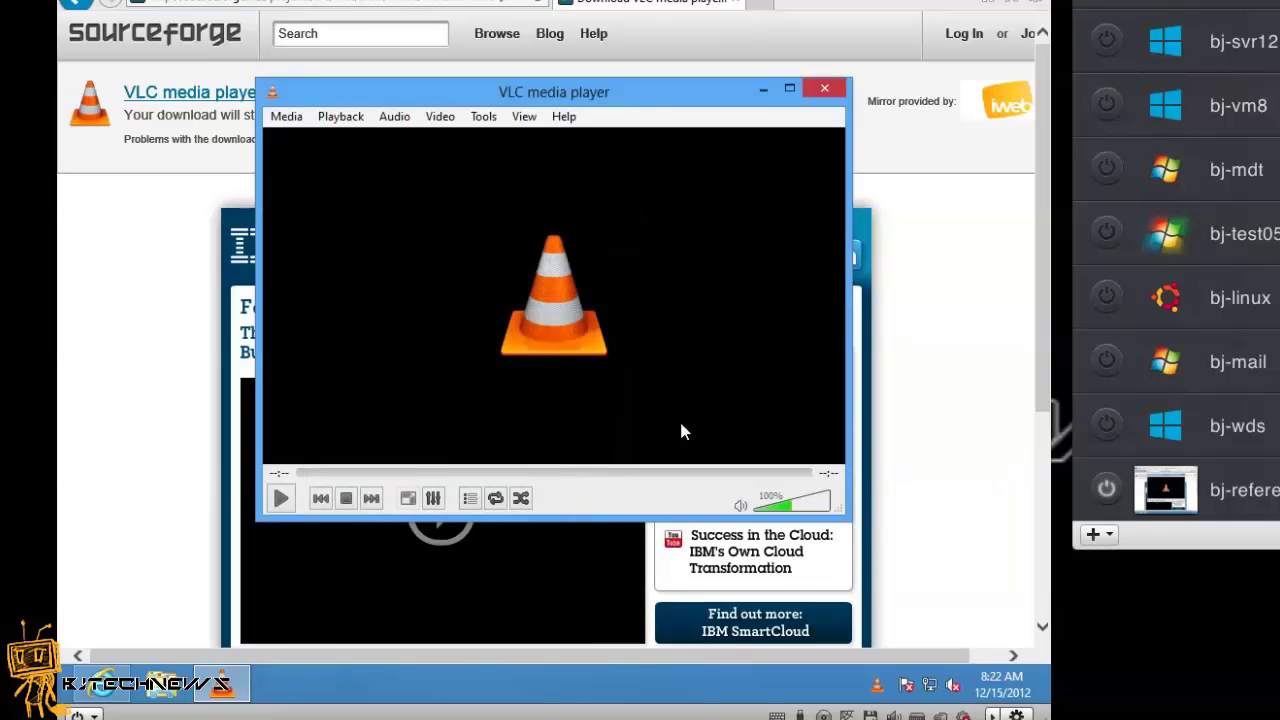
pyautogui.click(819, 93)
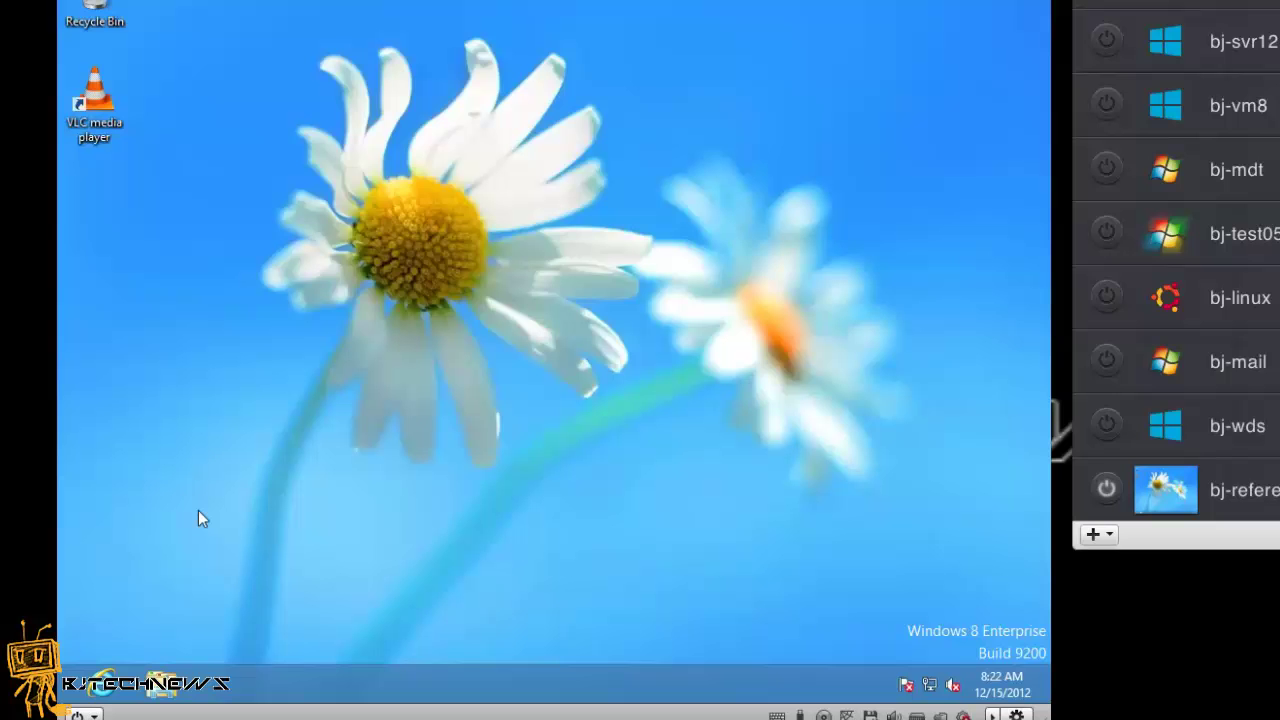
# Step: Browse in File Explorer to the folder C:\Windows\System32\Sysprep
pyautogui.click(162, 684)
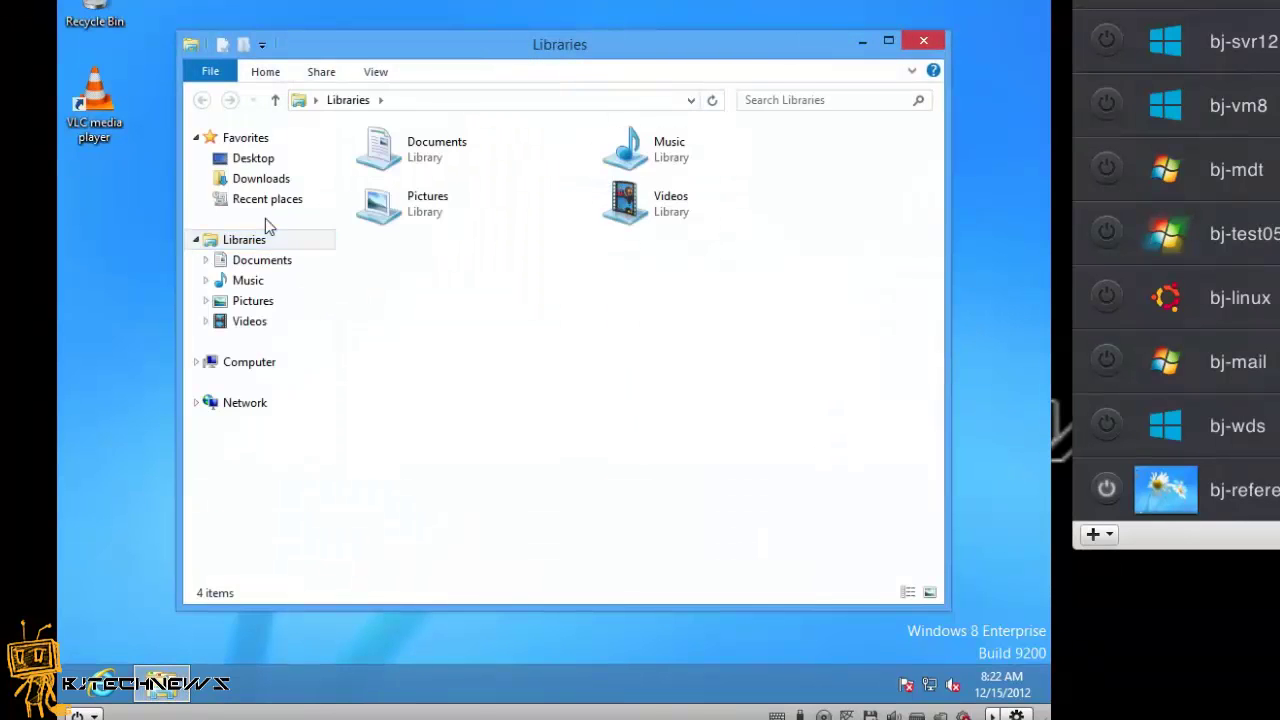
pyautogui.click(252, 375)
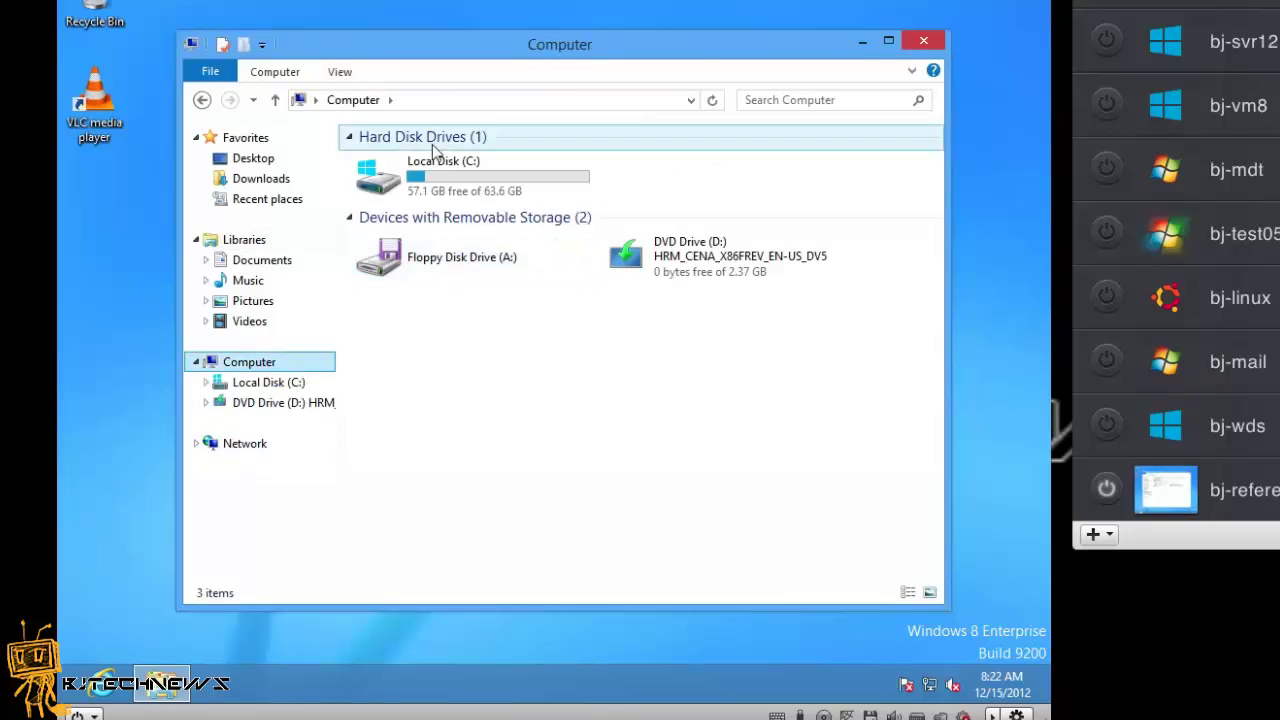
pyautogui.doubleClick(436, 162)
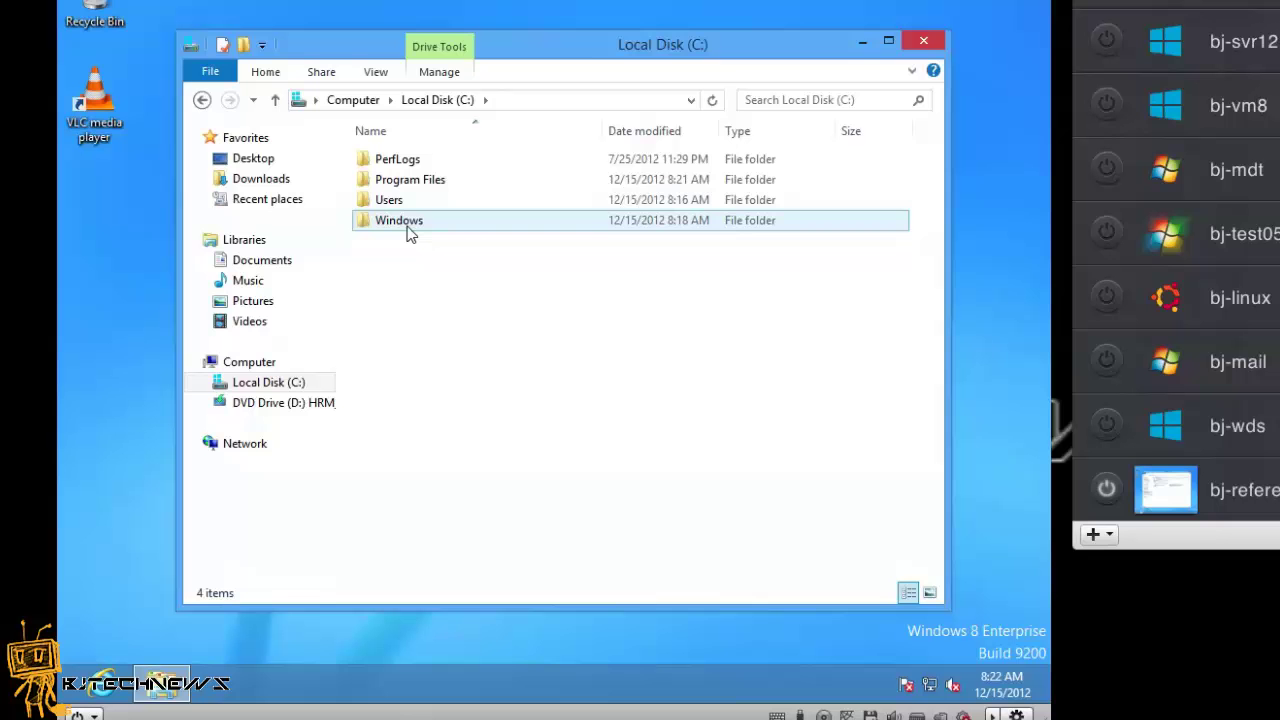
pyautogui.doubleClick(409, 224)
pyautogui.click(414, 282)
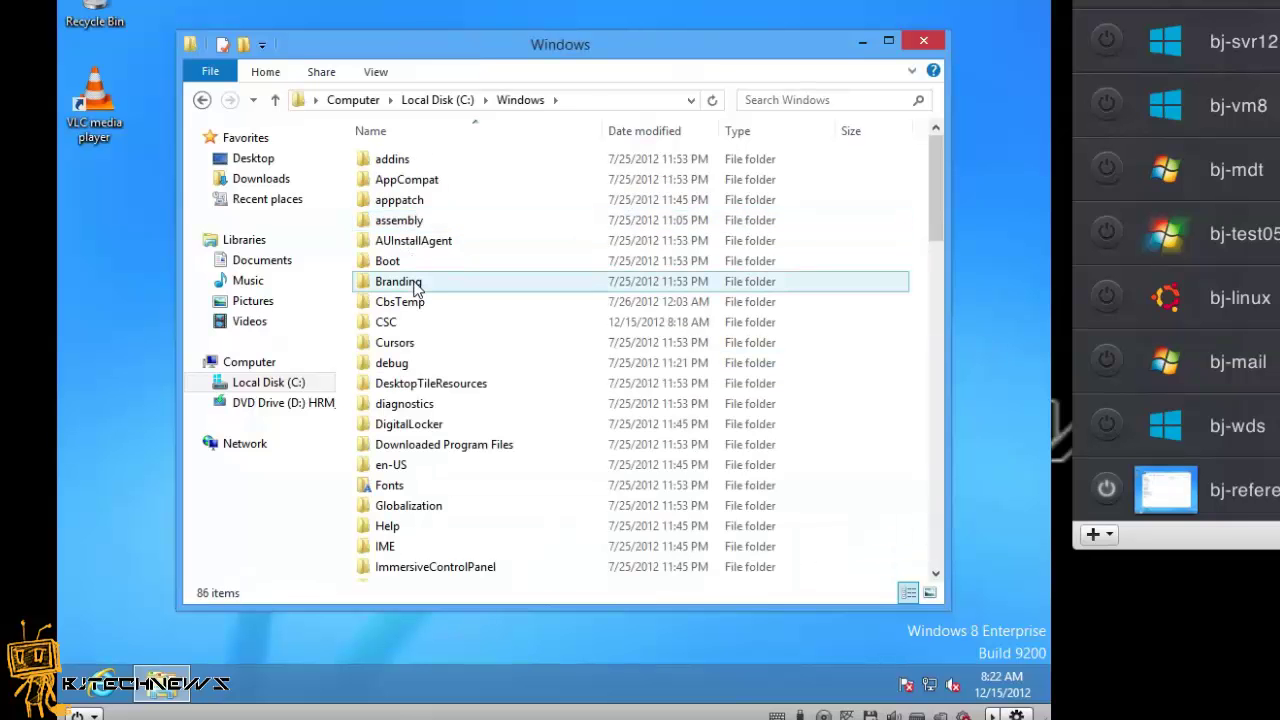
pyautogui.write('sys')
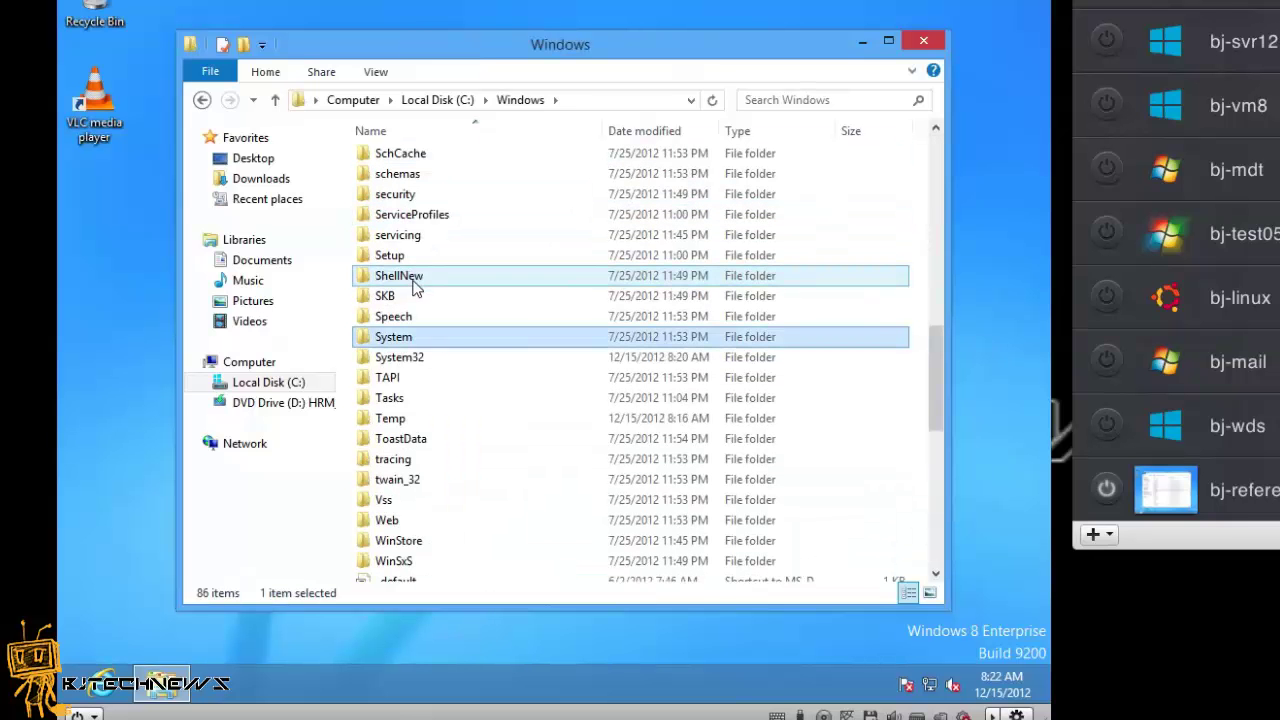
pyautogui.doubleClick(428, 357)
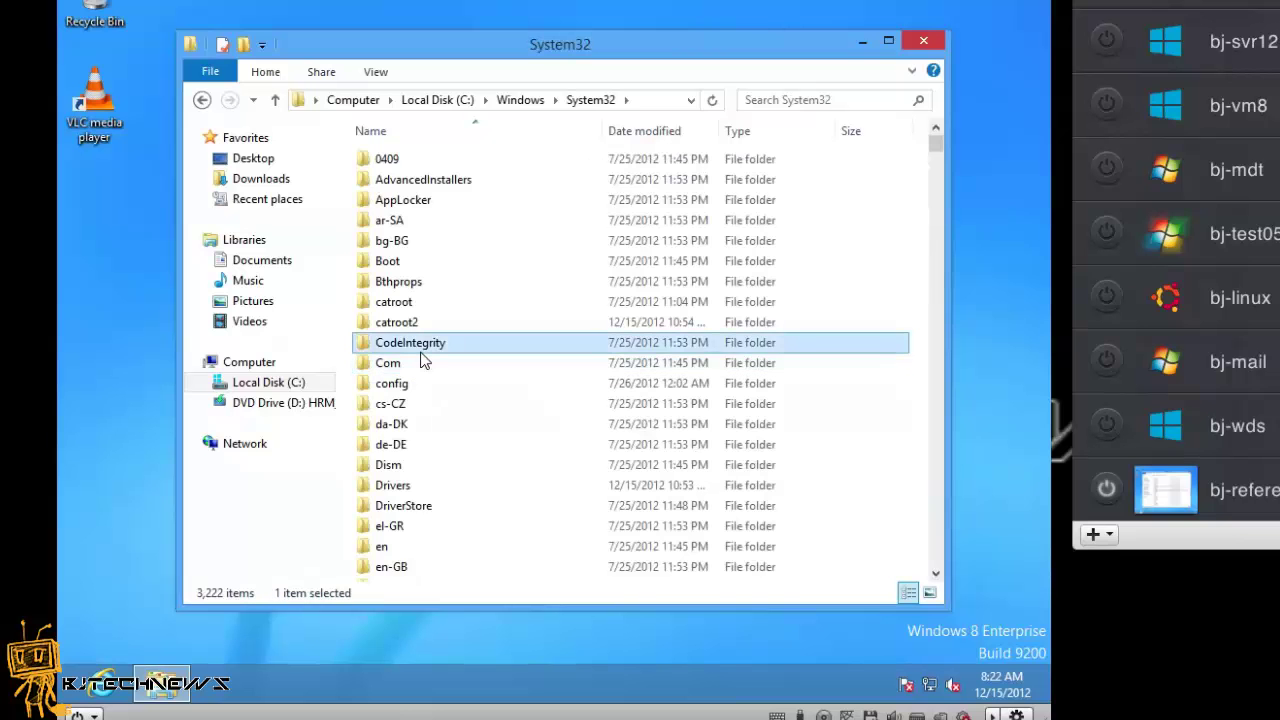
pyautogui.write('sys')
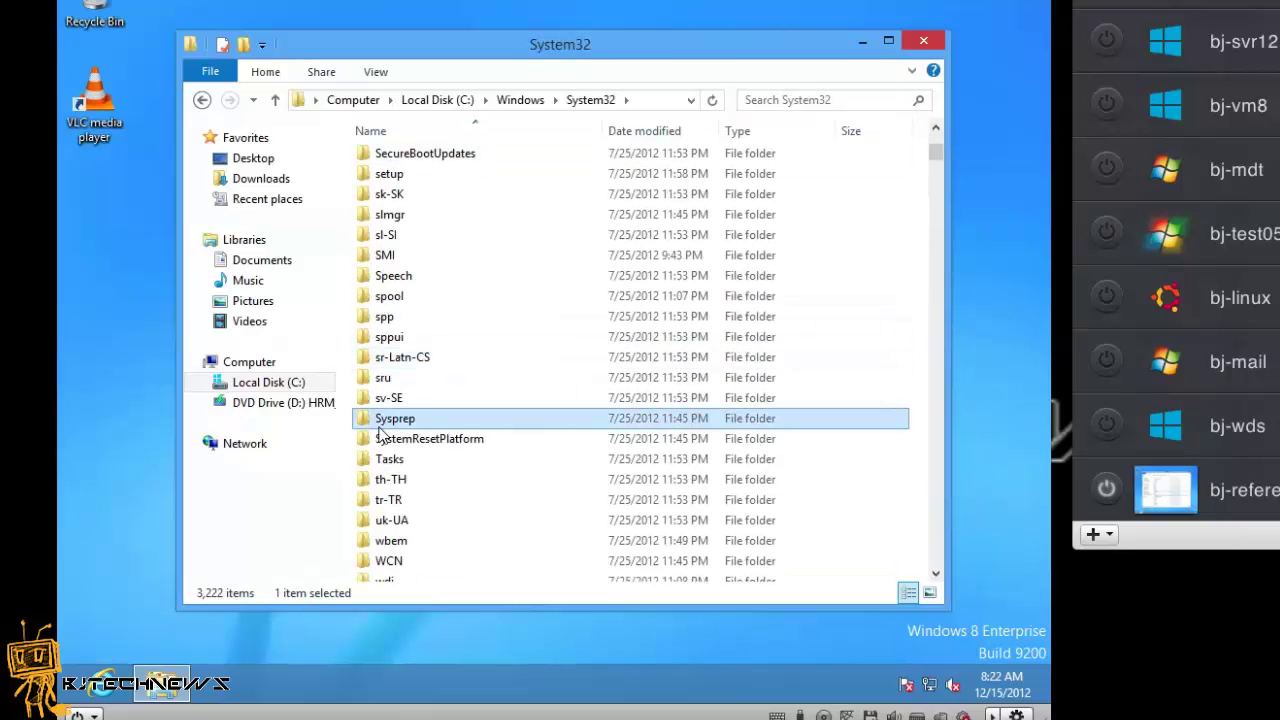
pyautogui.doubleClick(383, 421)
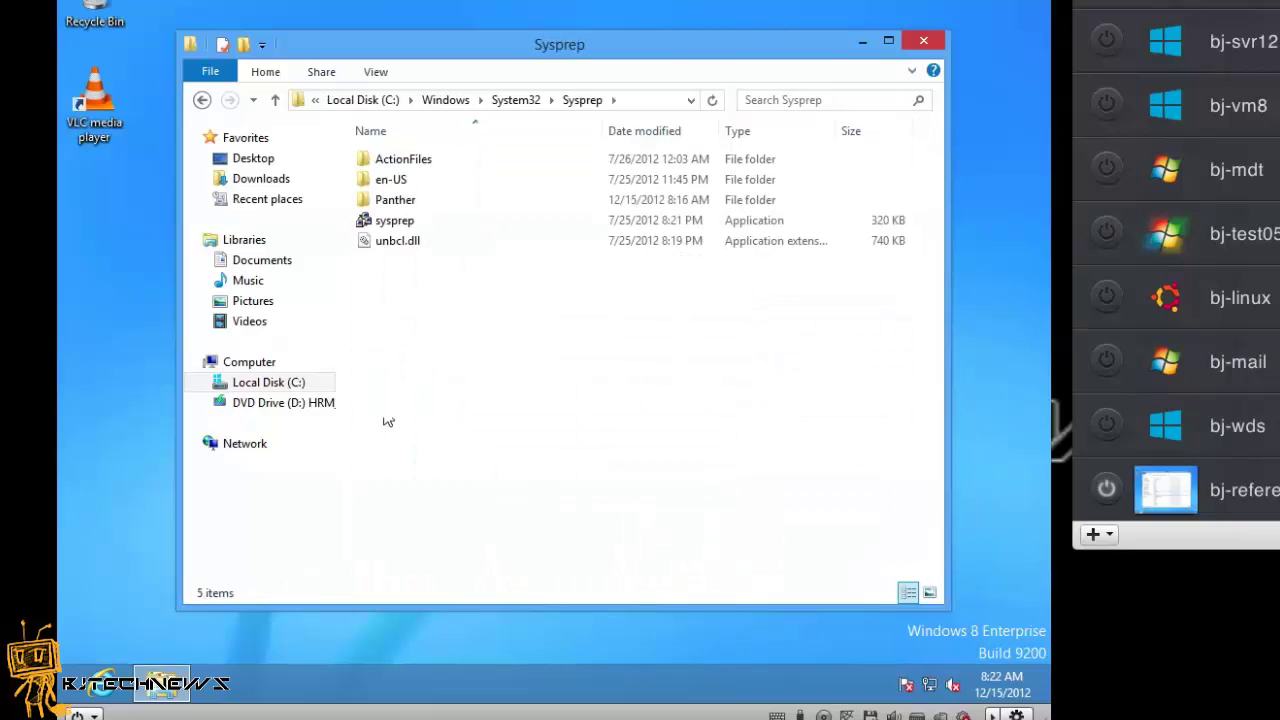
# Step: Run sysprep with Enter System Out-of-Box Experience (OOBE), Generalize enabled and the shutdown option set to Shutdown
pyautogui.doubleClick(394, 224)
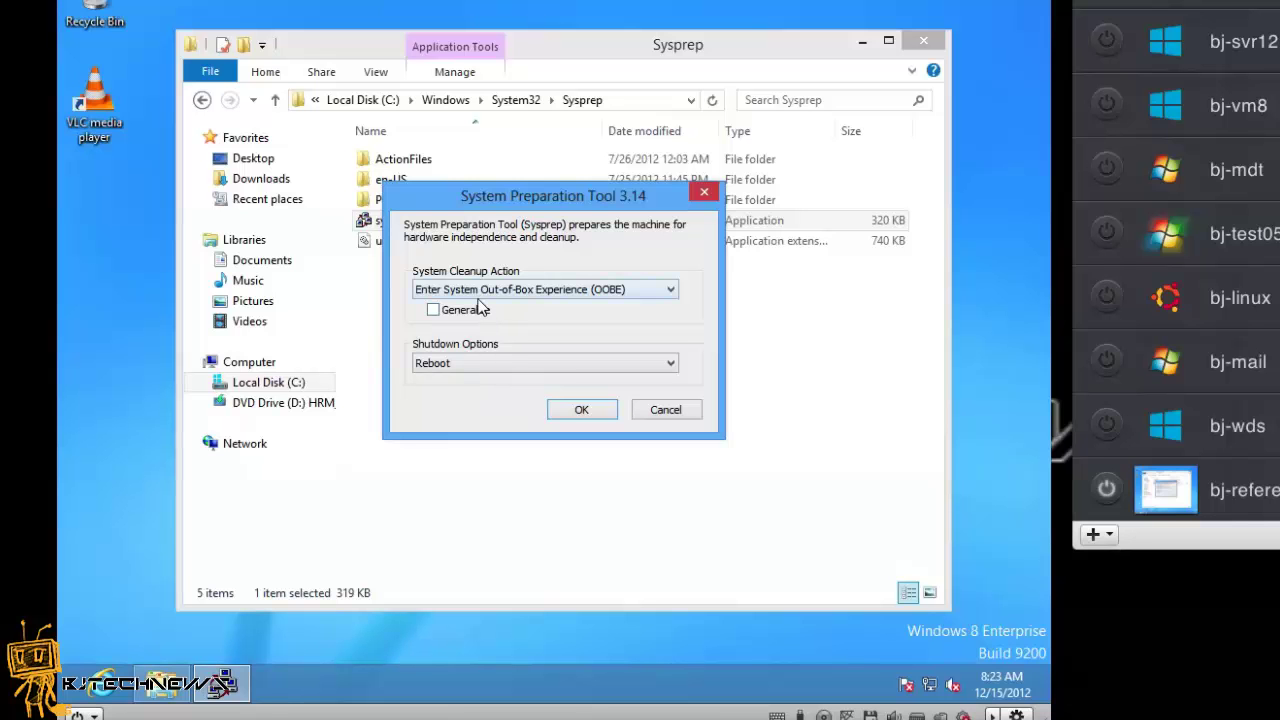
pyautogui.click(440, 318)
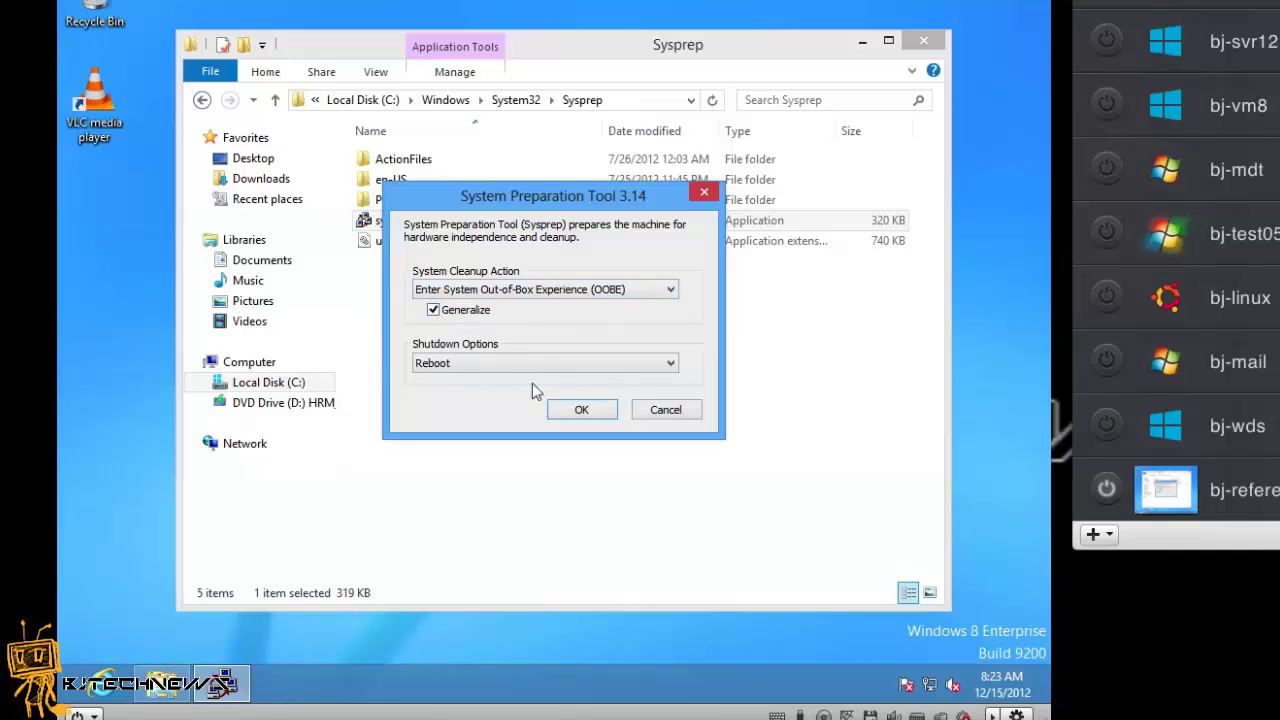
pyautogui.click(534, 356)
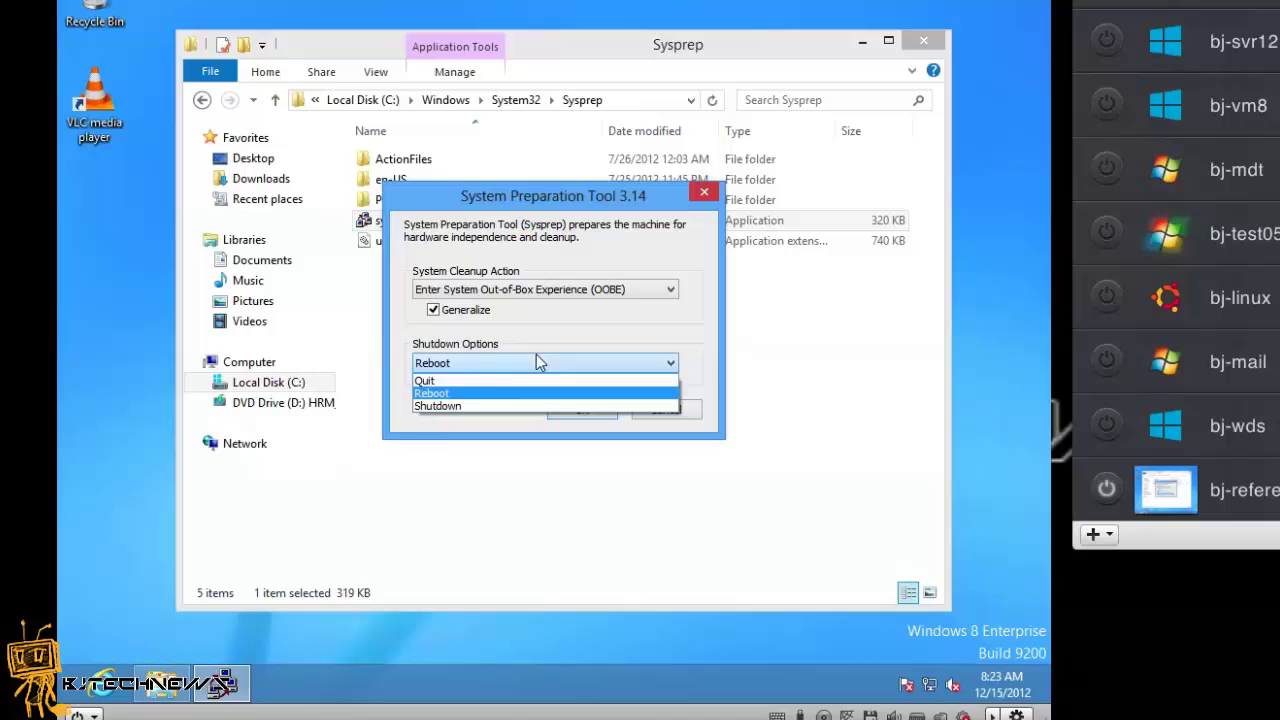
pyautogui.click(512, 407)
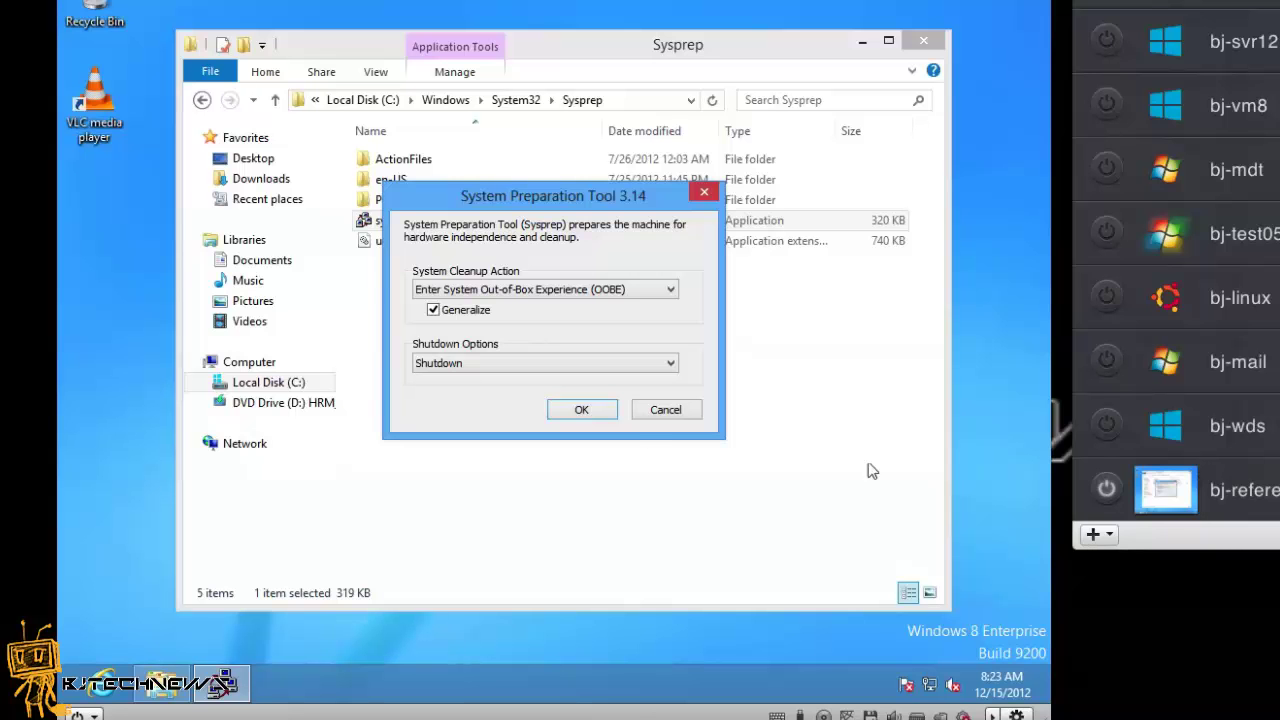
pyautogui.click(579, 413)
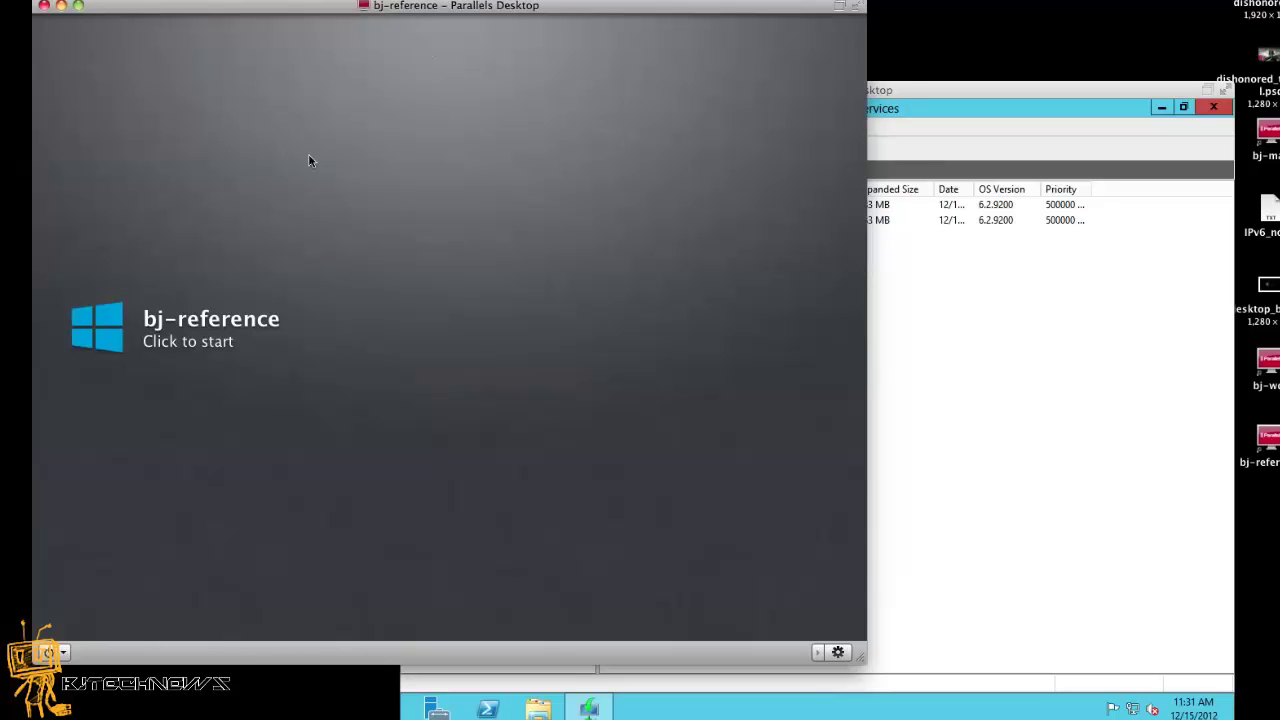
# Step: Switch to the bj-wds virtual machine with the Windows Deployment Services console
pyautogui.click(919, 85)
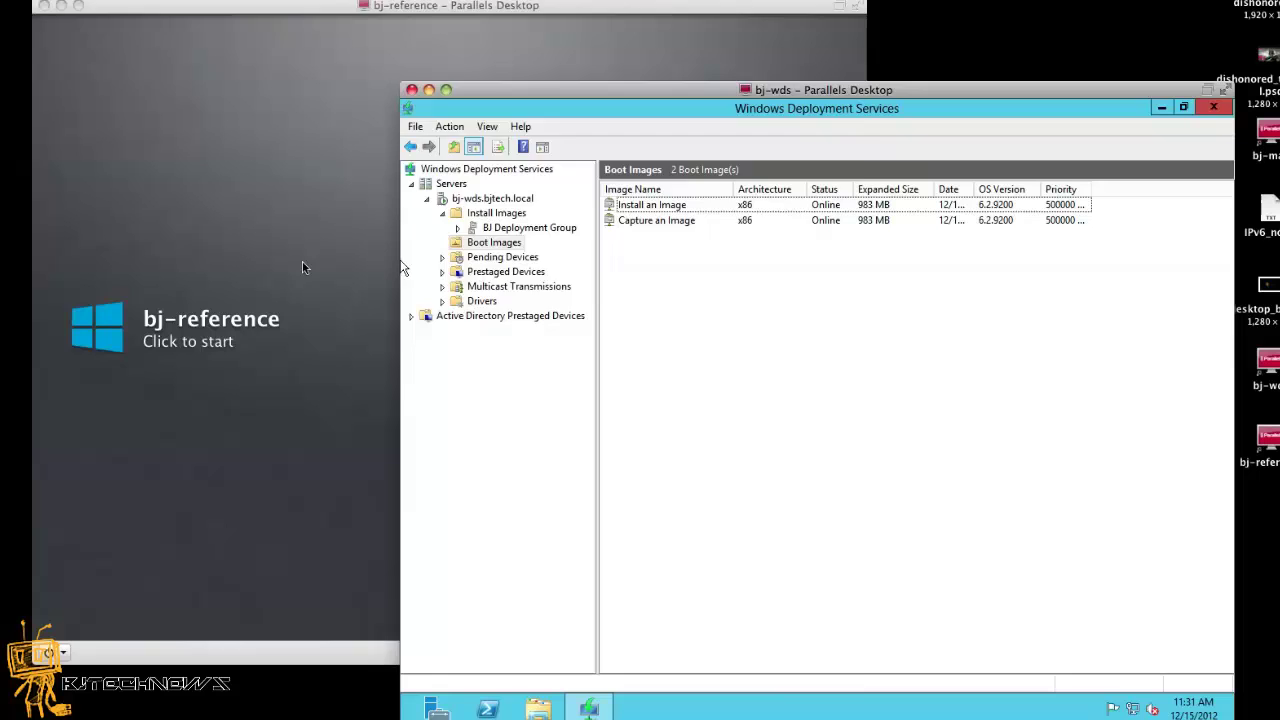
# Step: Try to start the bj-reference virtual machine and have it boot from the network service
pyautogui.click(238, 240)
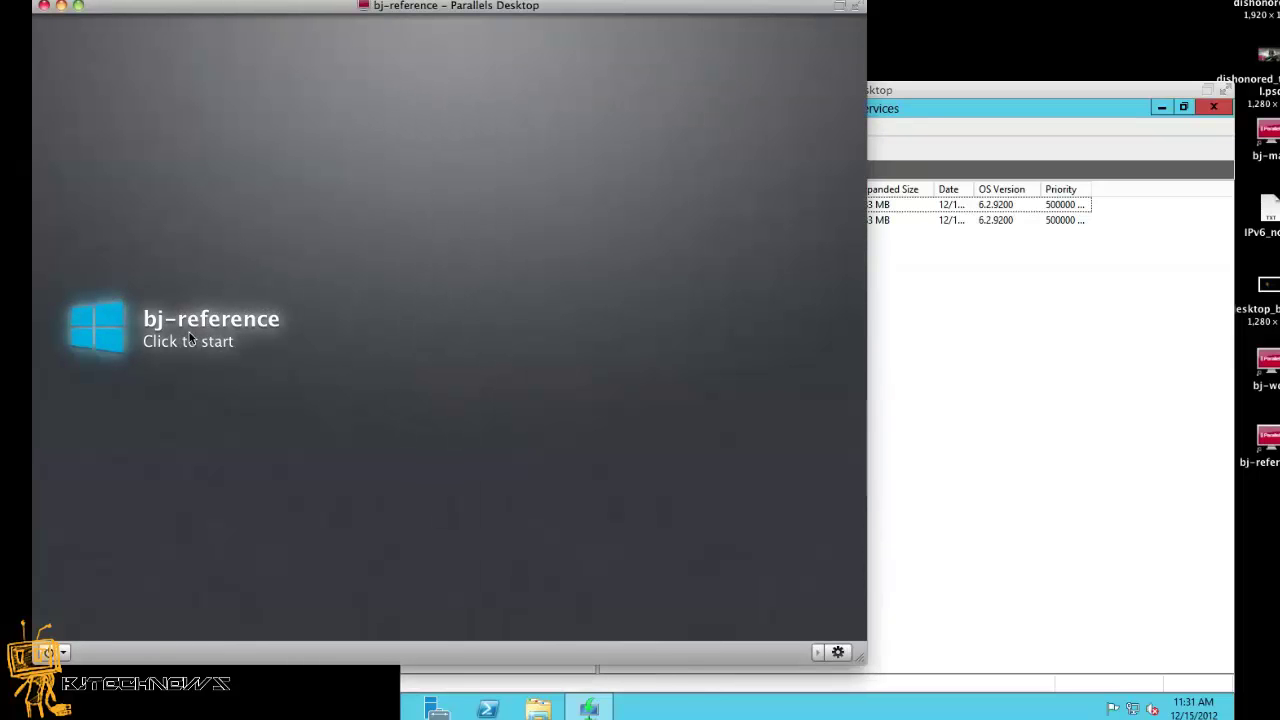
pyautogui.click(189, 337)
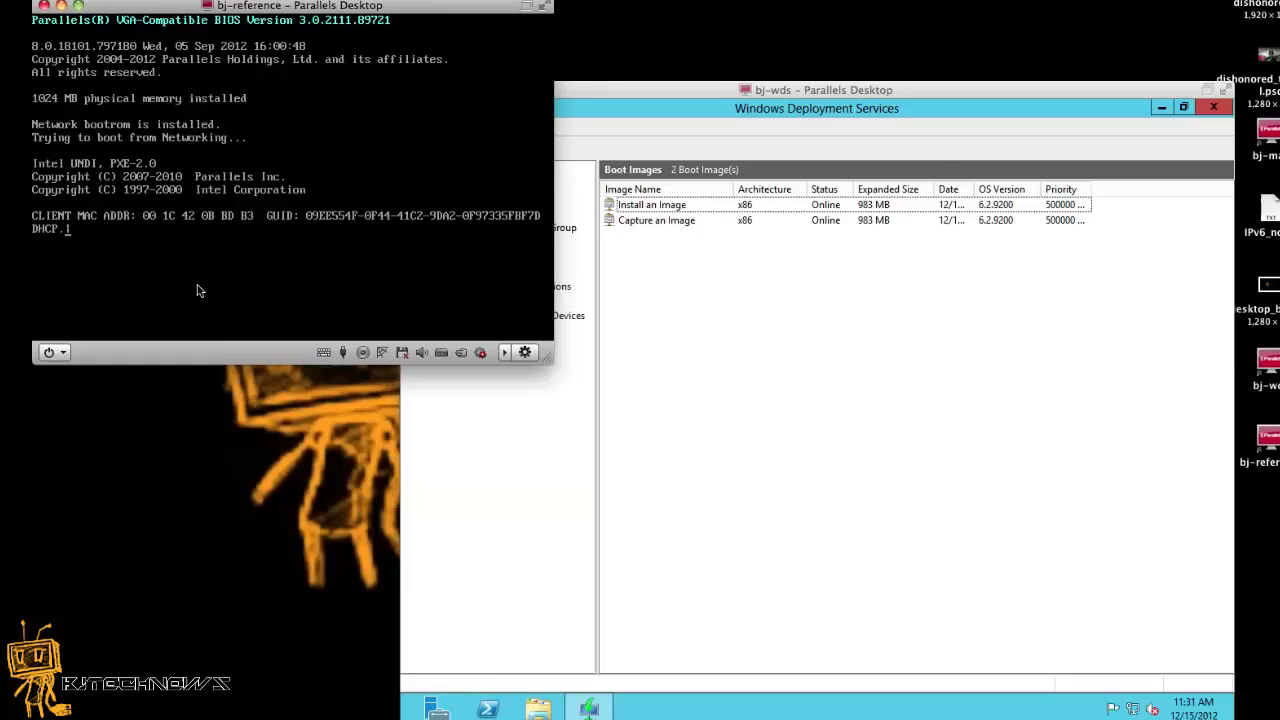
pyautogui.click(193, 258)
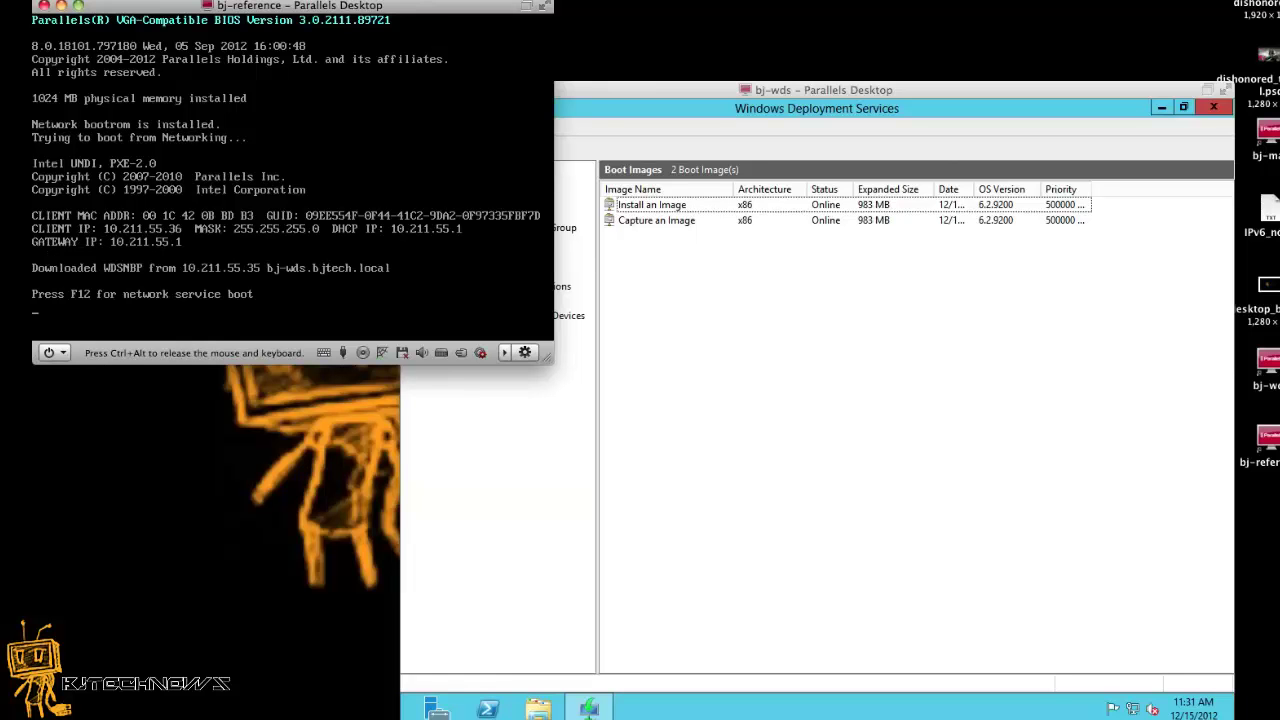
pyautogui.click(250, 0)
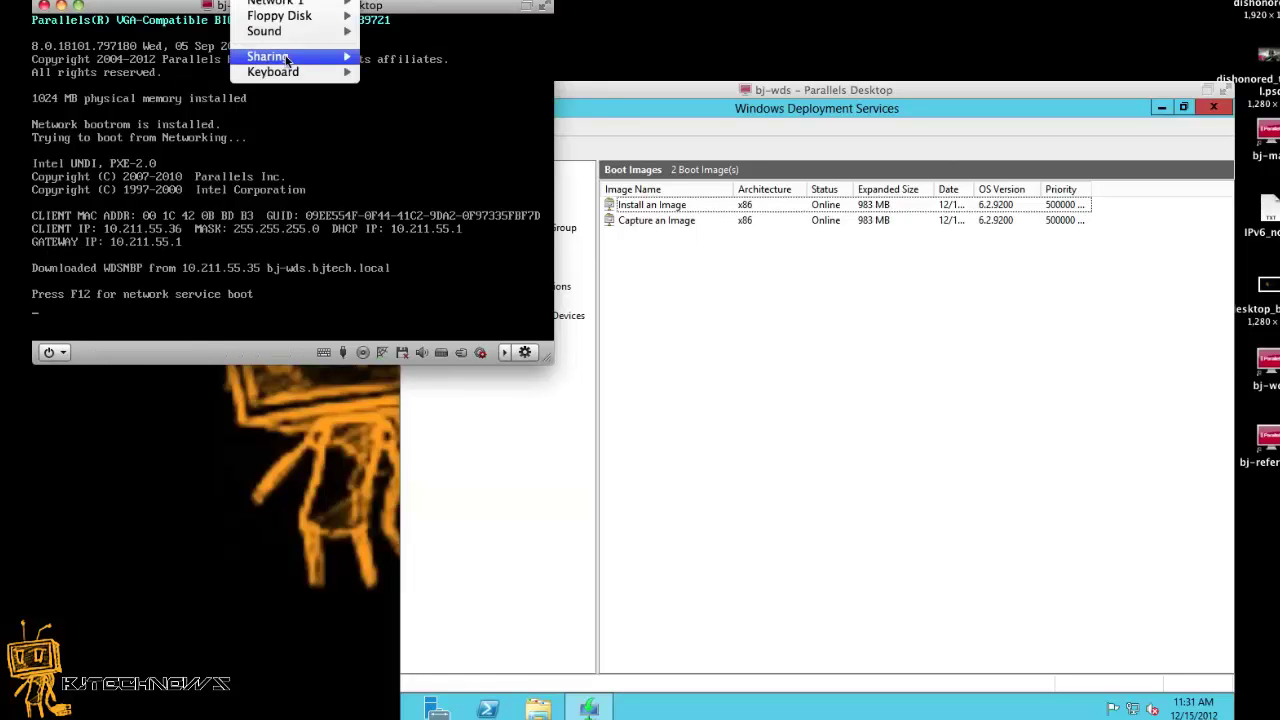
pyautogui.click(193, 203)
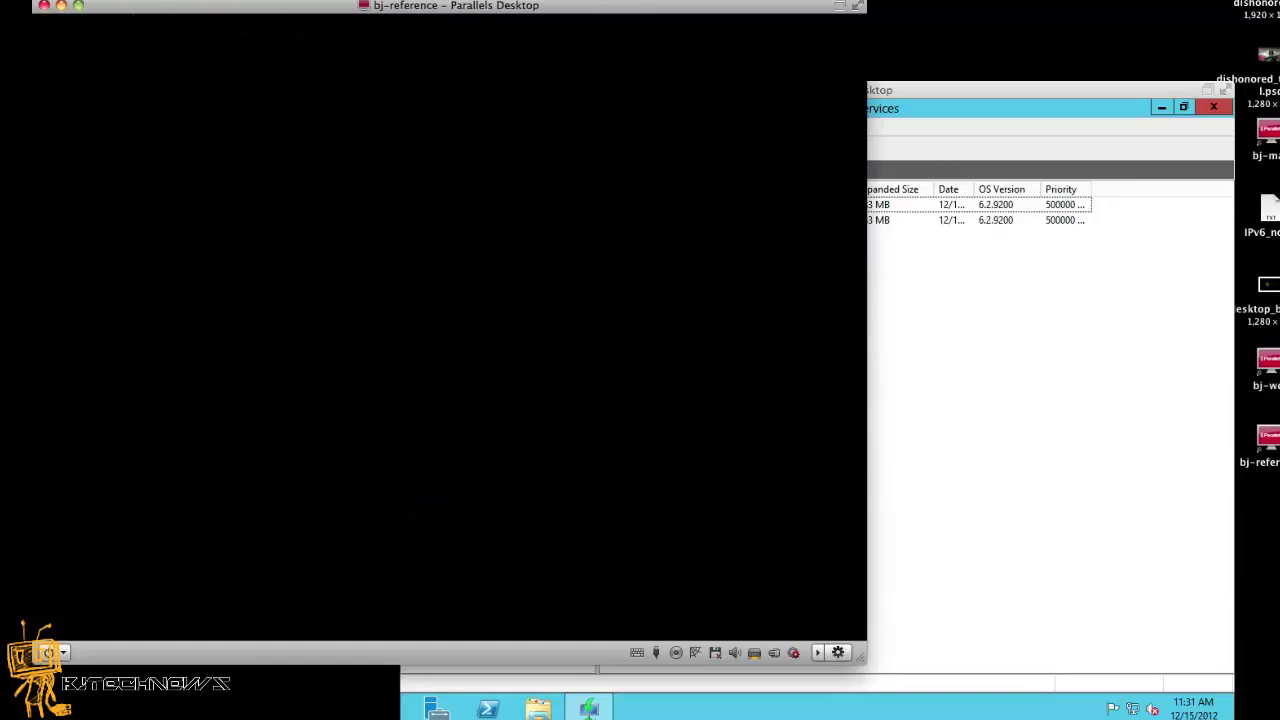
# Step: Force the bj-reference virtual machine to shut down while it is booting Windows
pyautogui.click(47, 652)
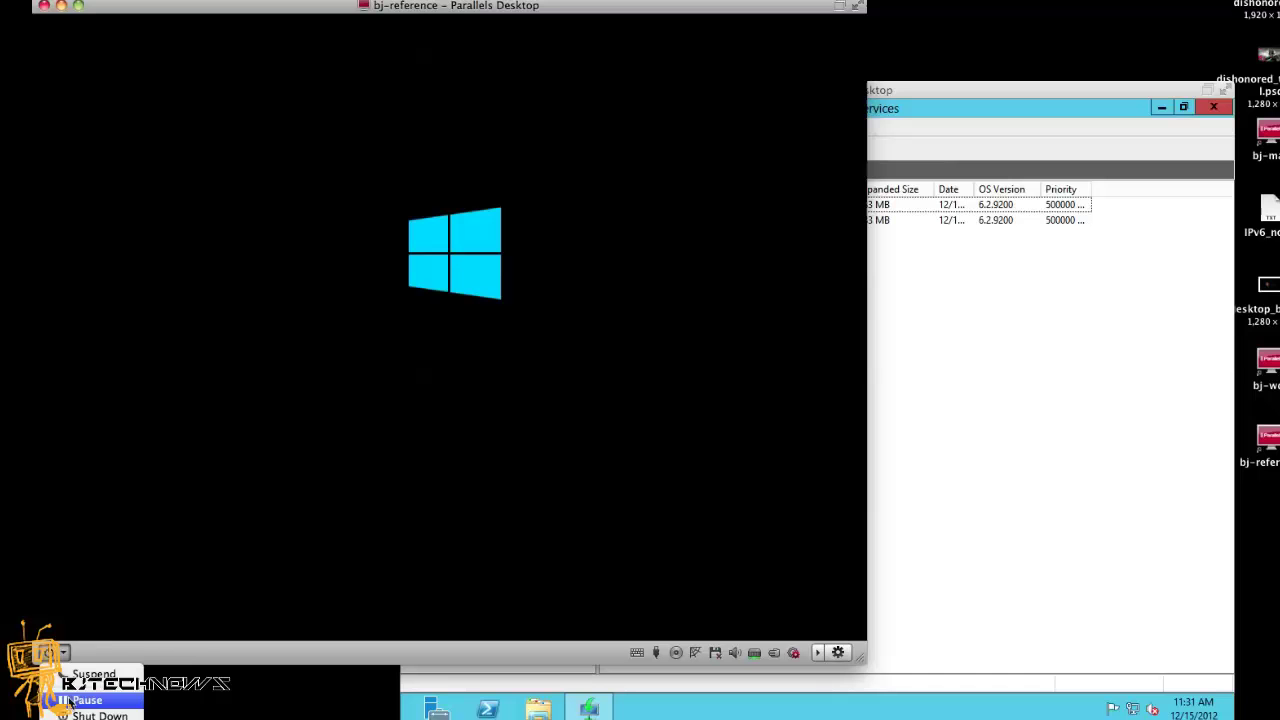
pyautogui.click(100, 715)
pyautogui.click(47, 652)
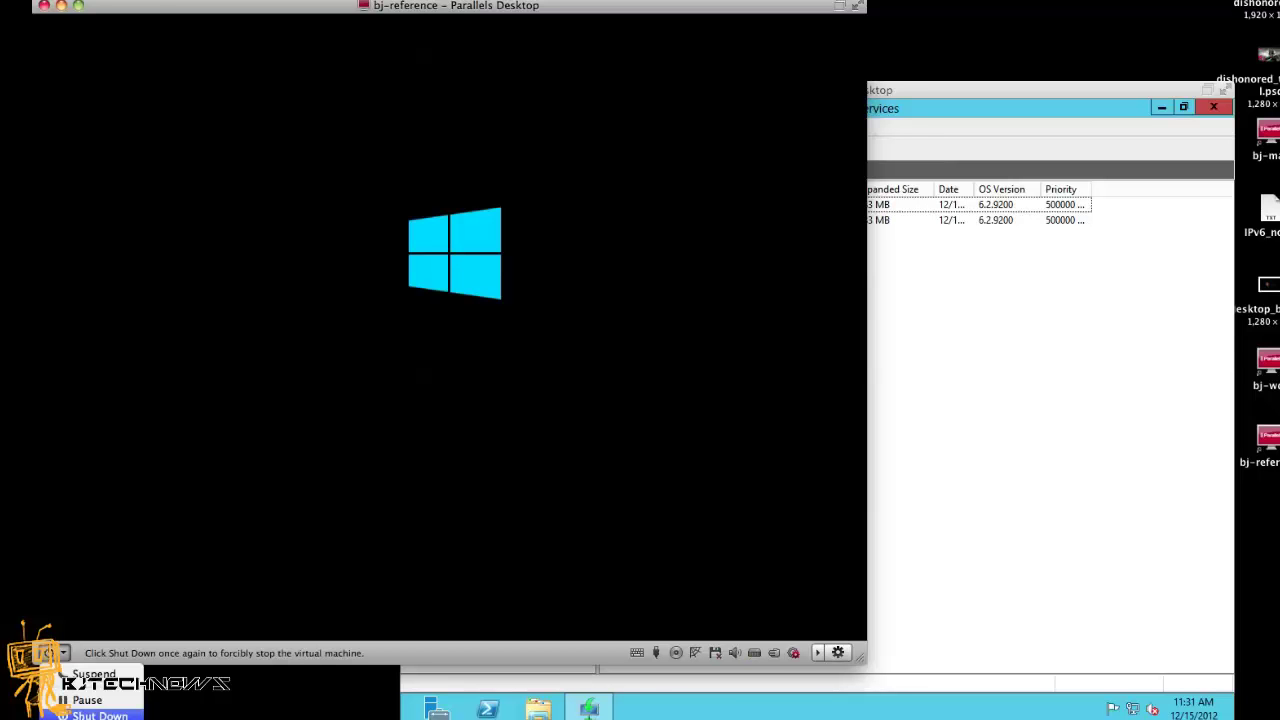
pyautogui.click(100, 715)
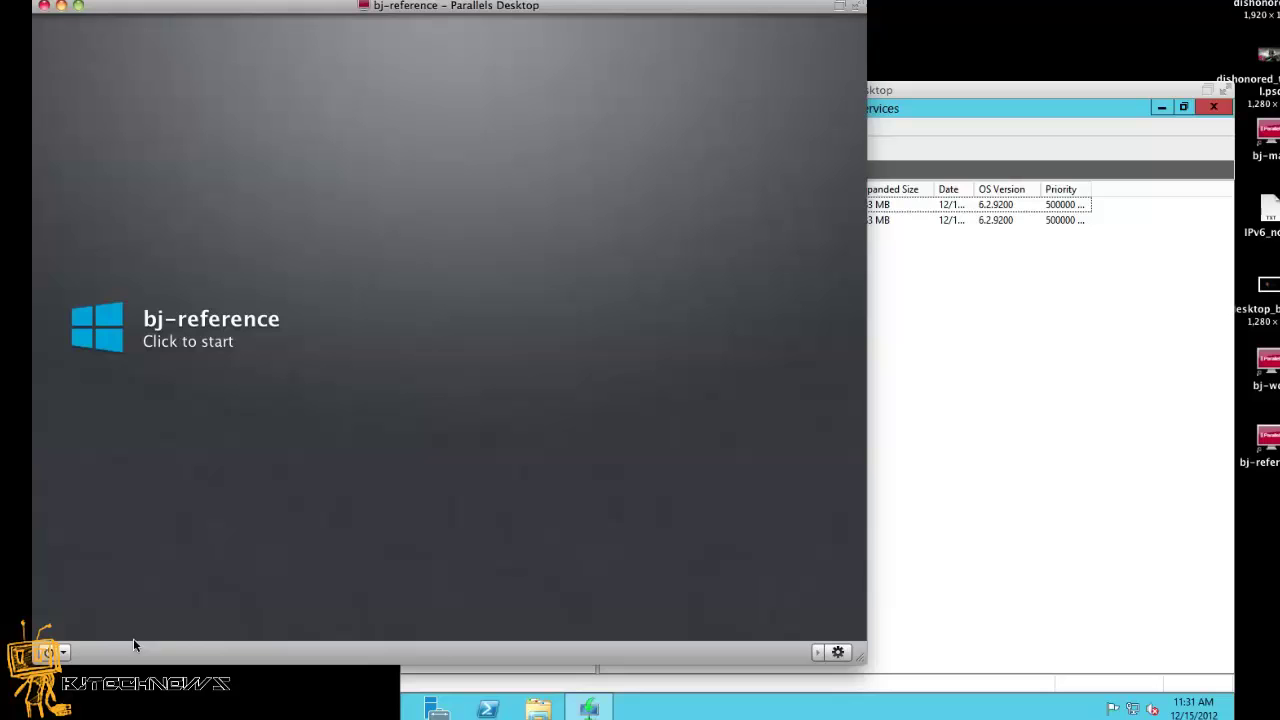
# Step: Start the bj-reference virtual machine and request the network service boot during PXE startup
pyautogui.click(161, 332)
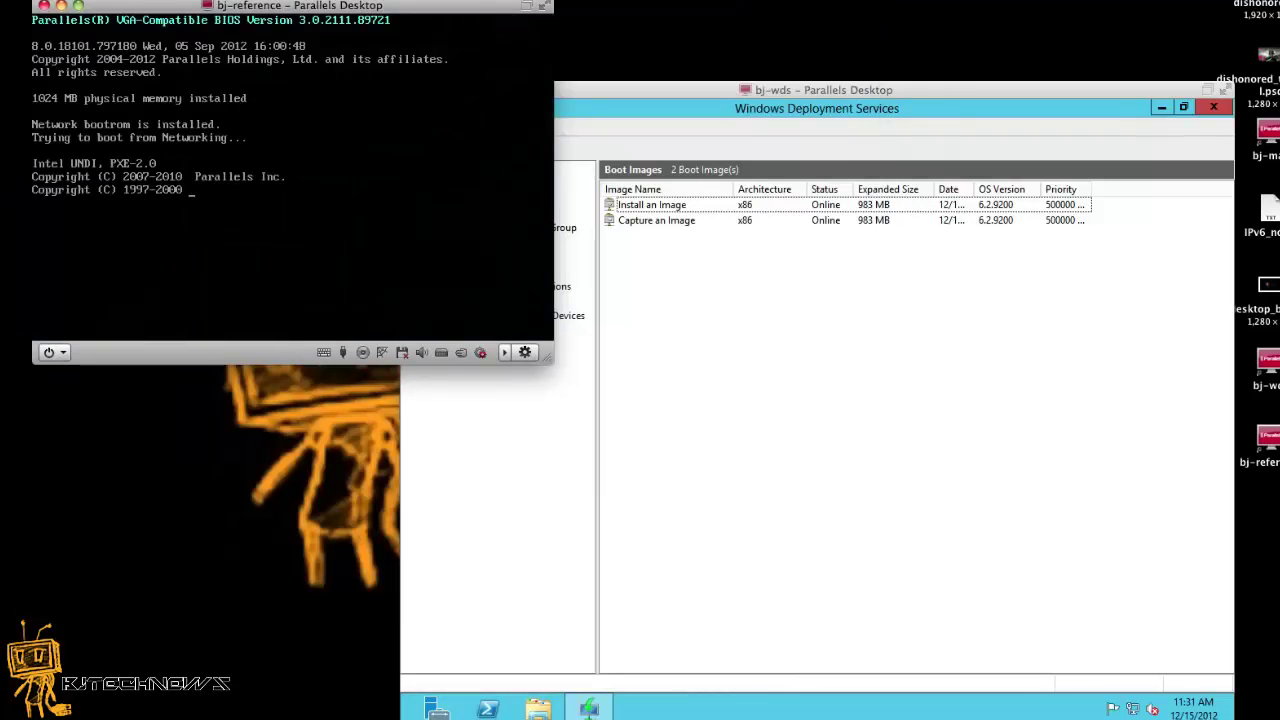
pyautogui.click(270, 0)
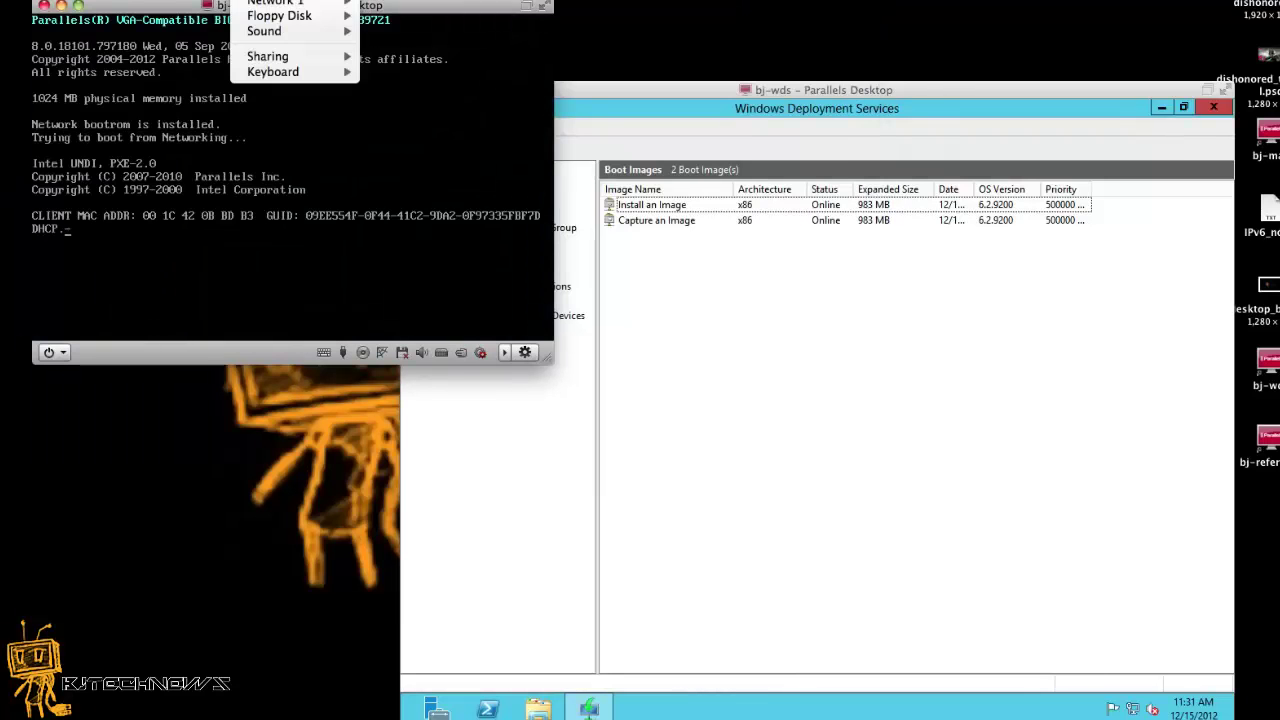
pyautogui.moveTo(290, 72)
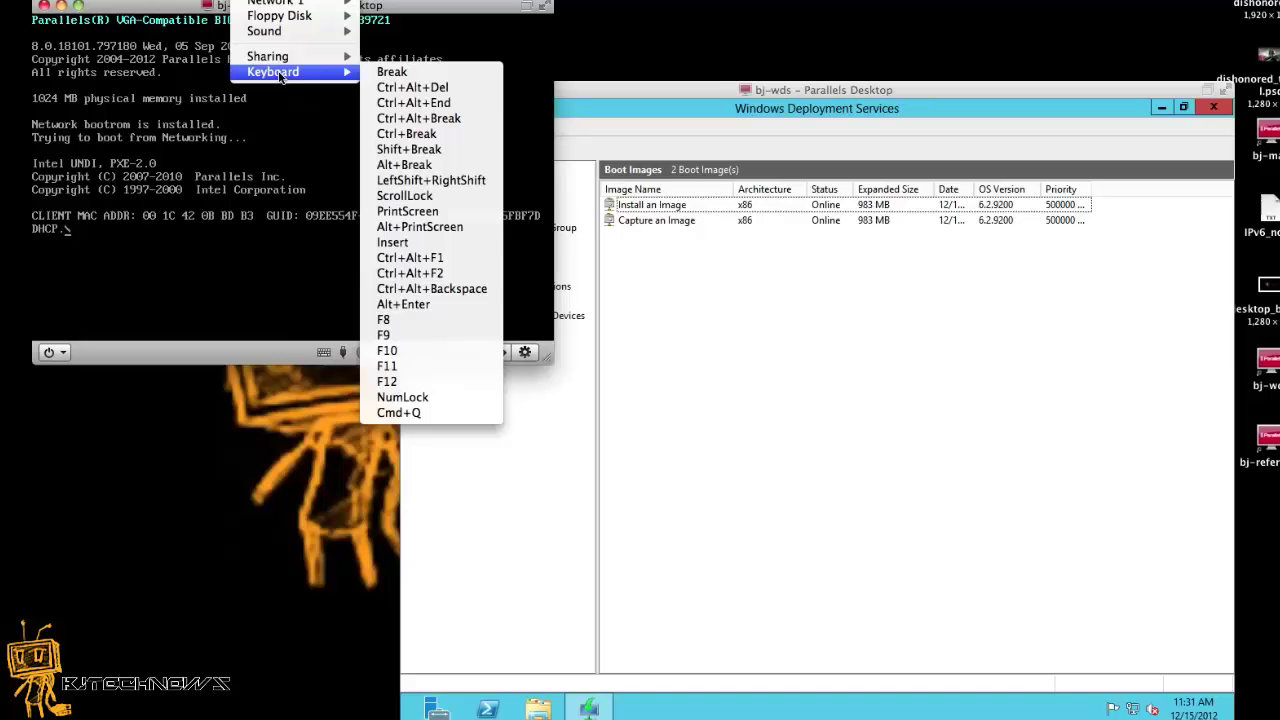
pyautogui.click(420, 382)
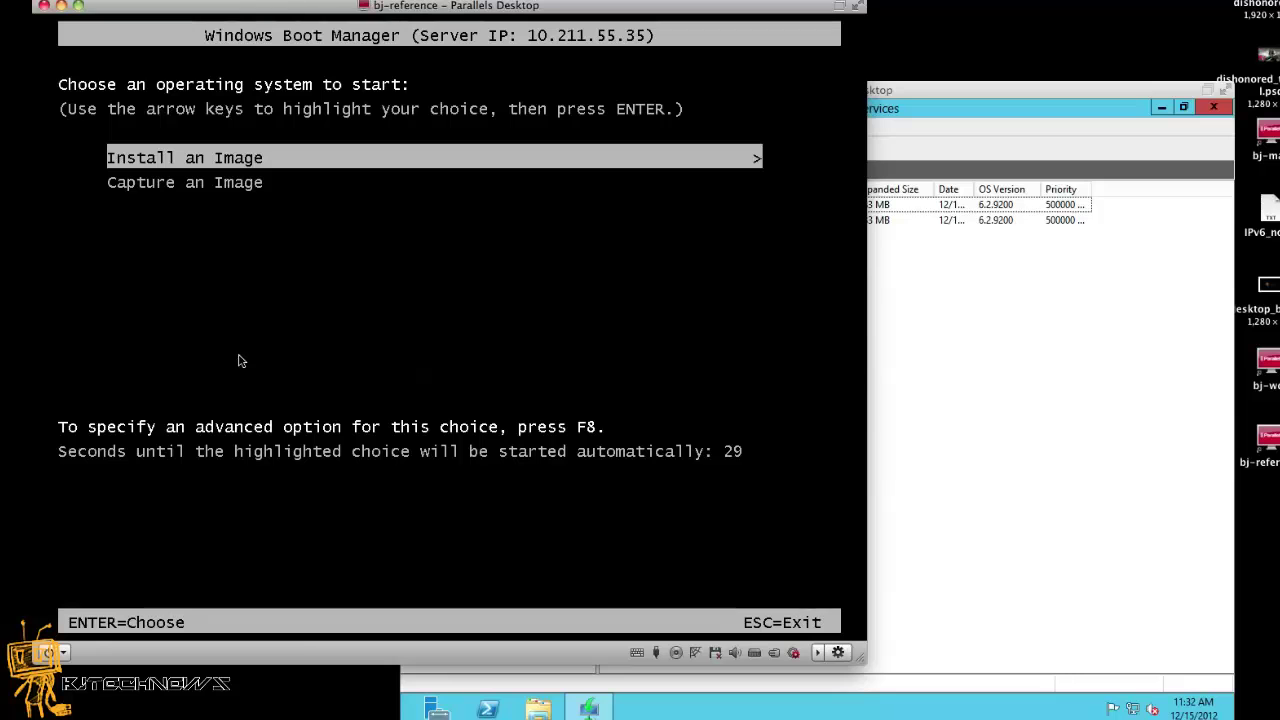
# Step: Boot the bj-reference virtual machine with the Capture an Image entry in Windows Boot Manager
pyautogui.click(240, 360)
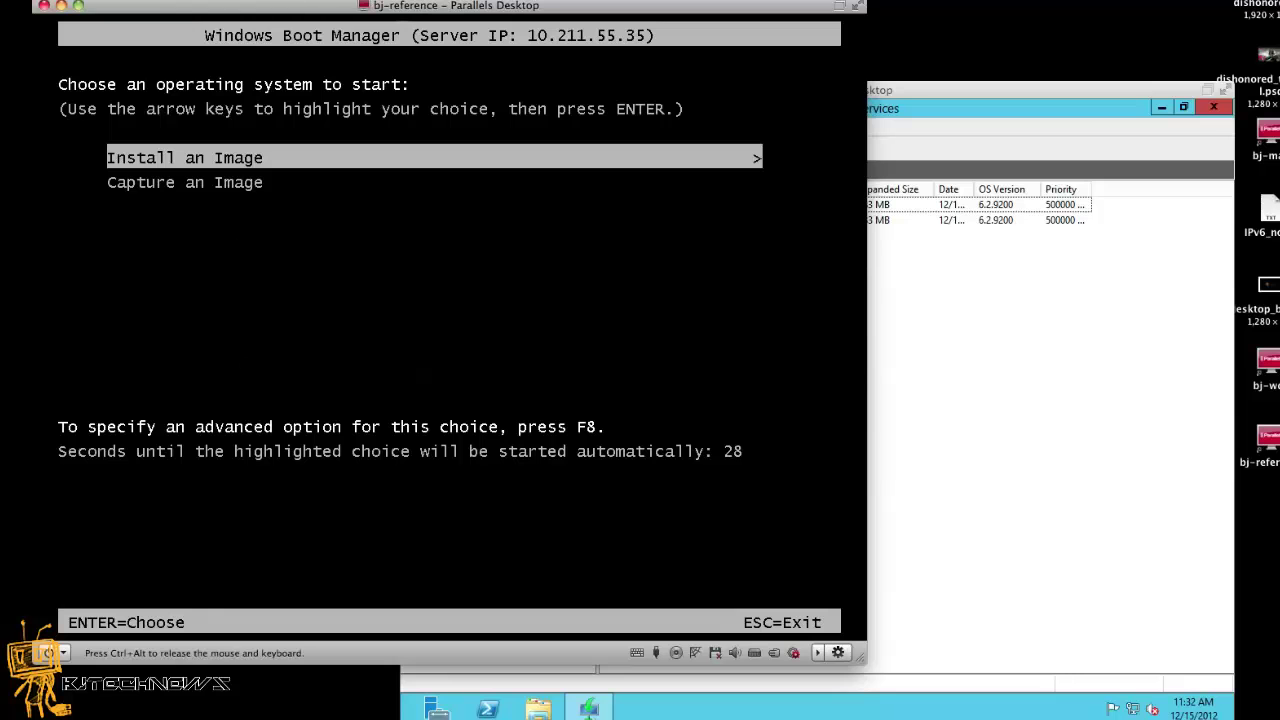
pyautogui.press('Down')
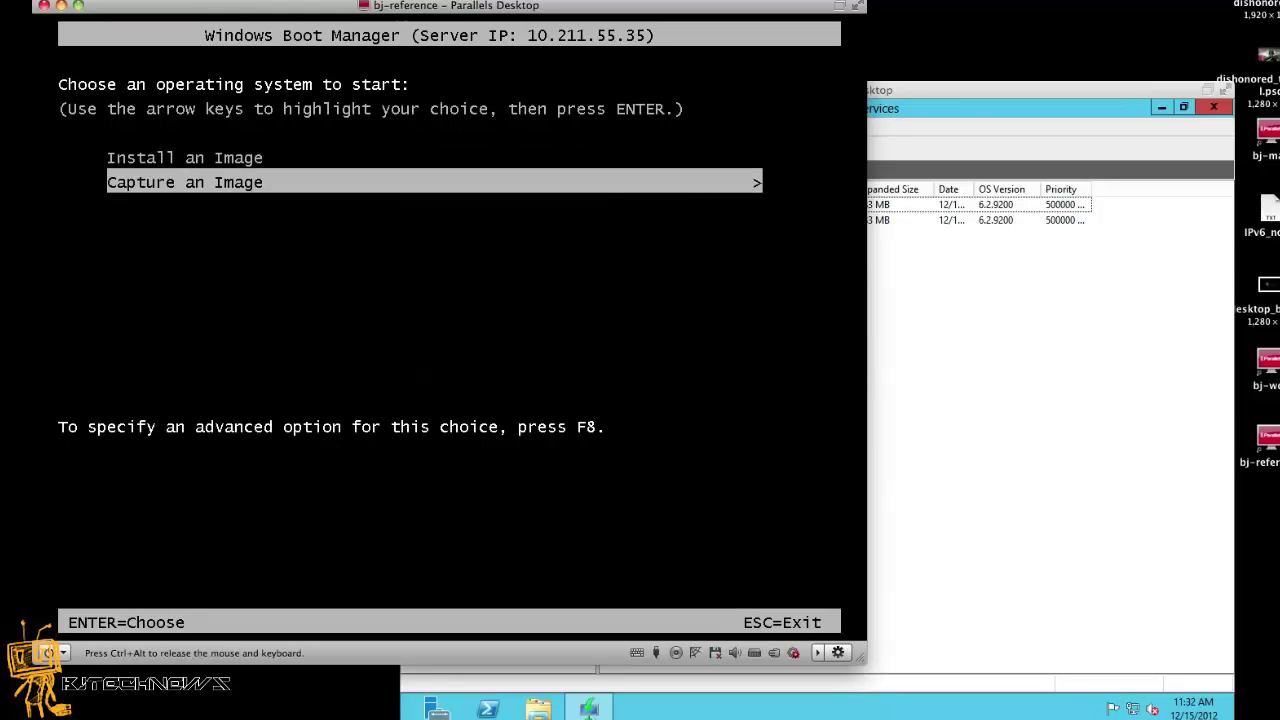
pyautogui.hotkey('ctrl', 'alt')
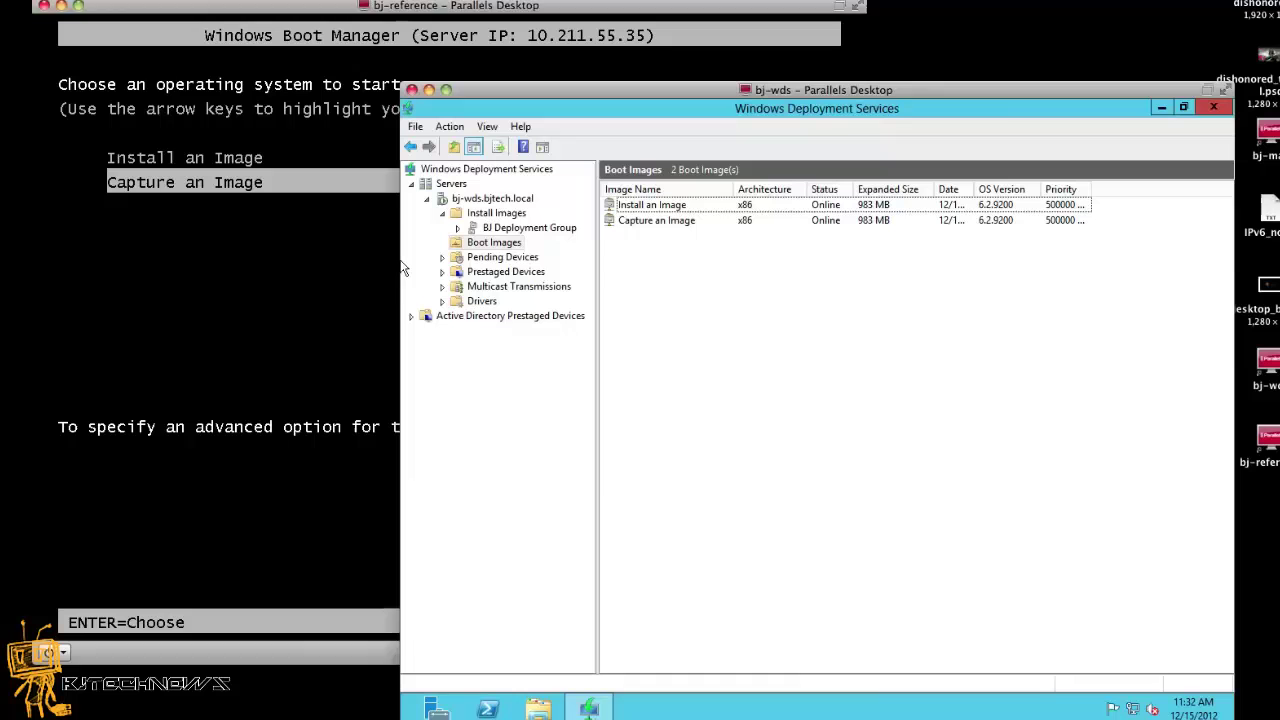
pyautogui.click(975, 108)
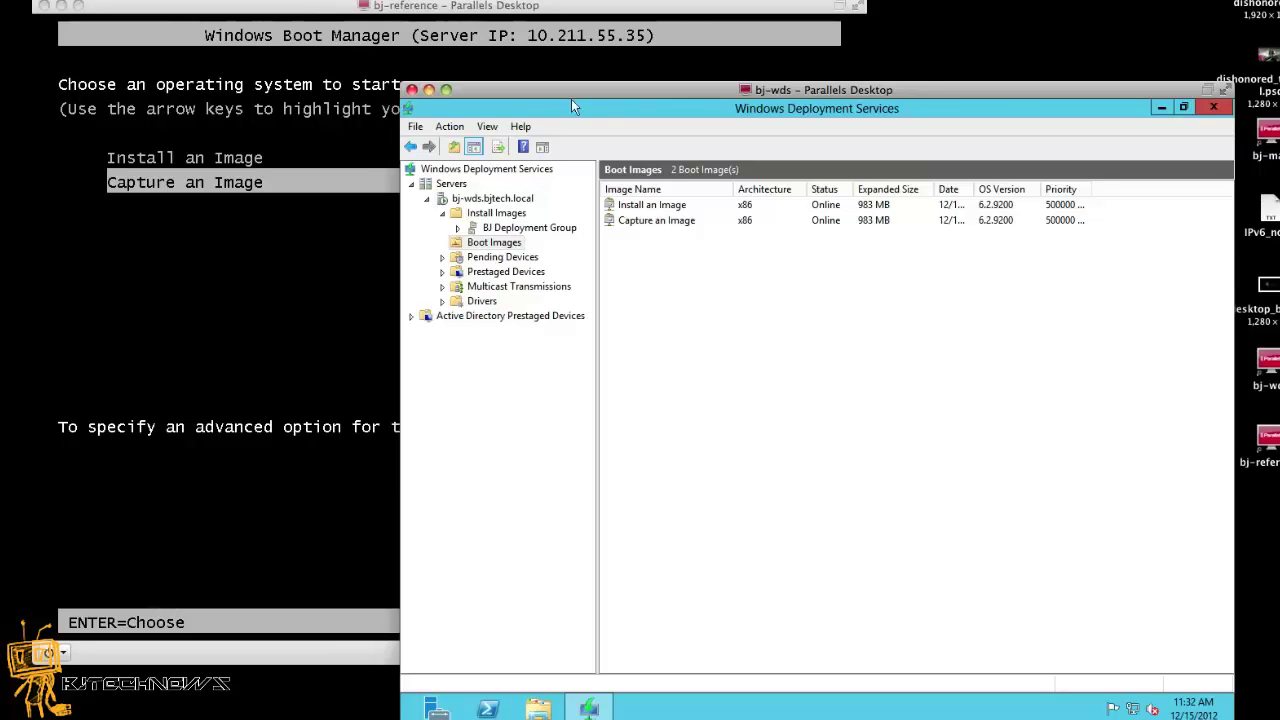
pyautogui.click(500, 50)
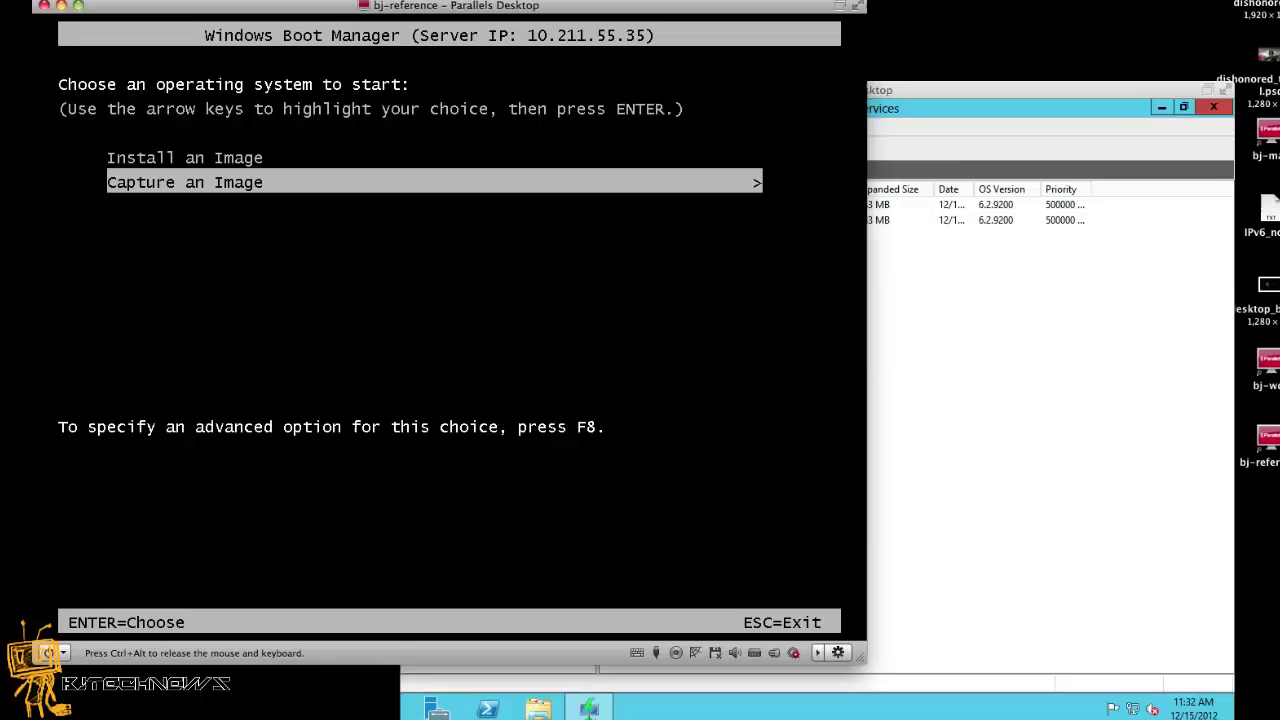
pyautogui.press('Up')
pyautogui.press('Down')
pyautogui.press('Return')
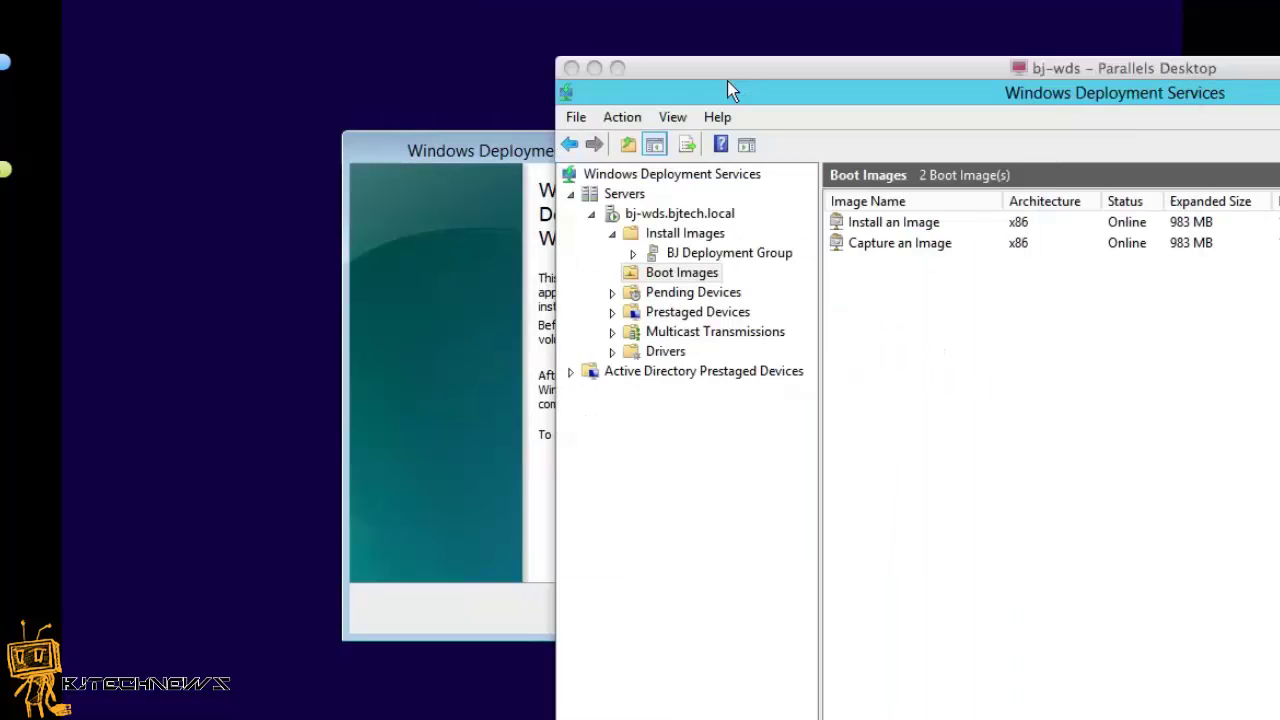
# Step: Open the Add Driver Packages wizard for the Capture an Image boot image, go to the package selection page, and cancel the wizard
pyautogui.moveTo(728, 90); pyautogui.dragTo(886, 249)
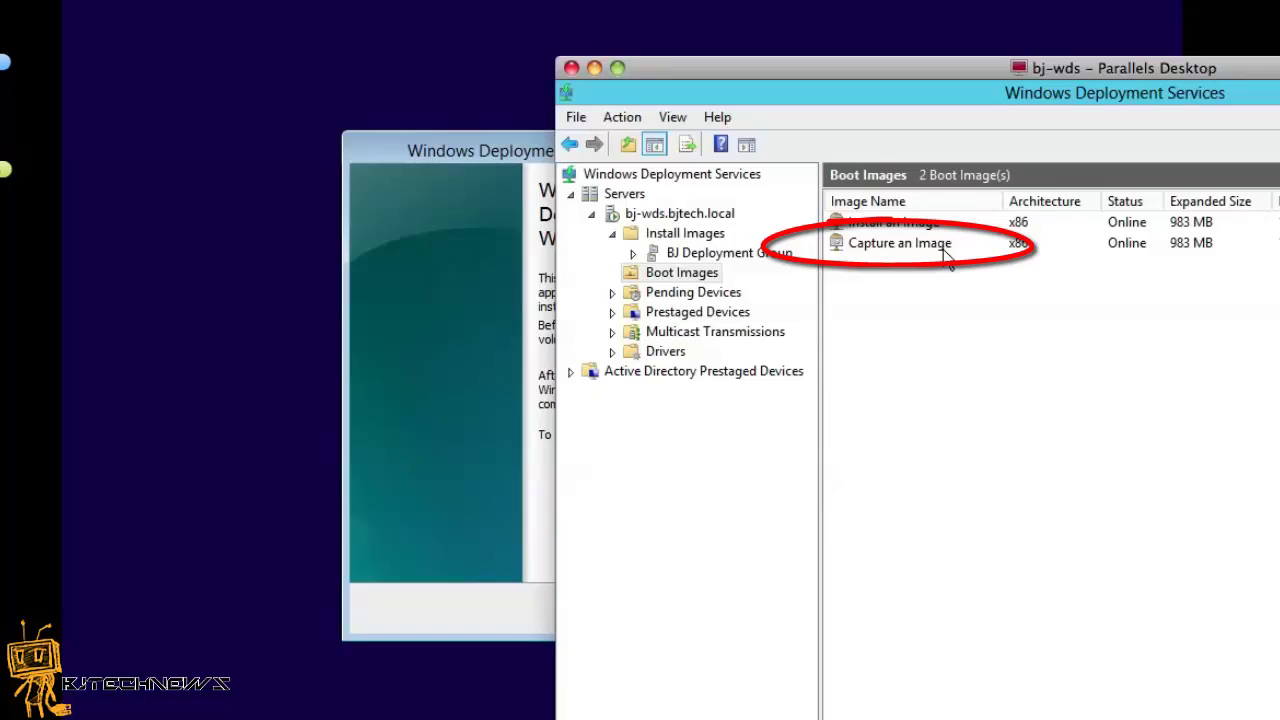
pyautogui.rightClick(939, 248)
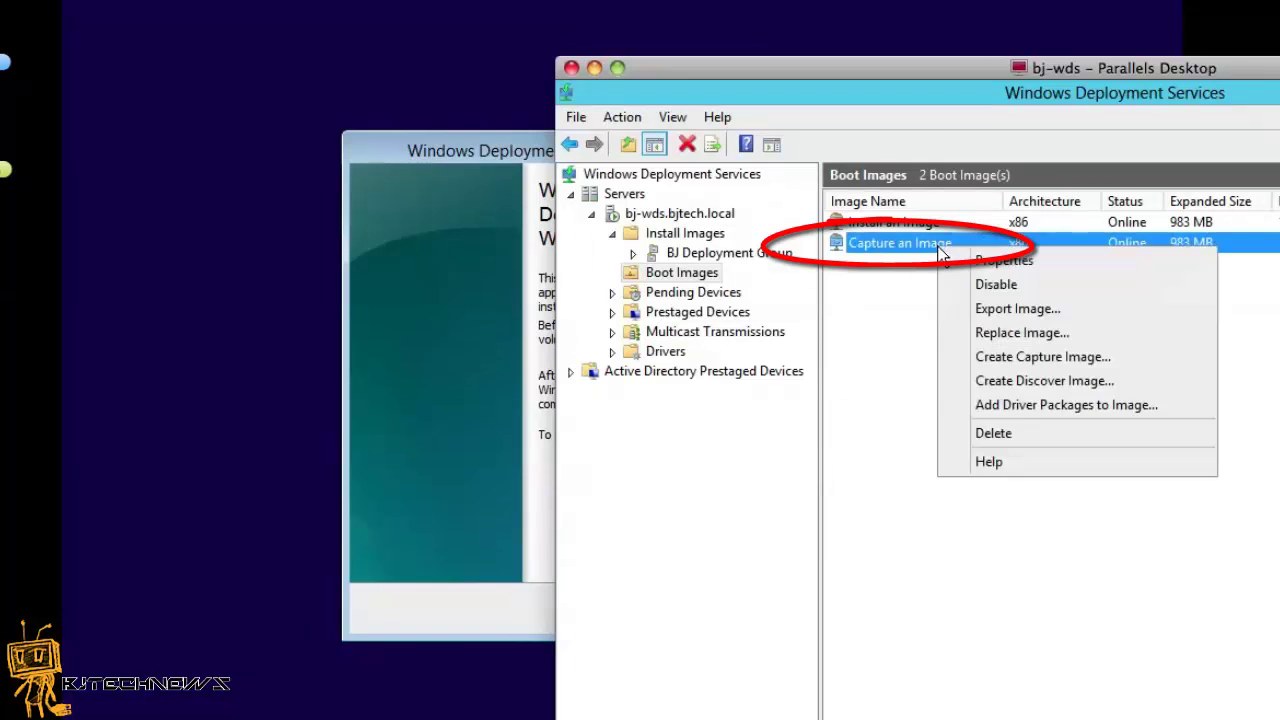
pyautogui.click(1013, 409)
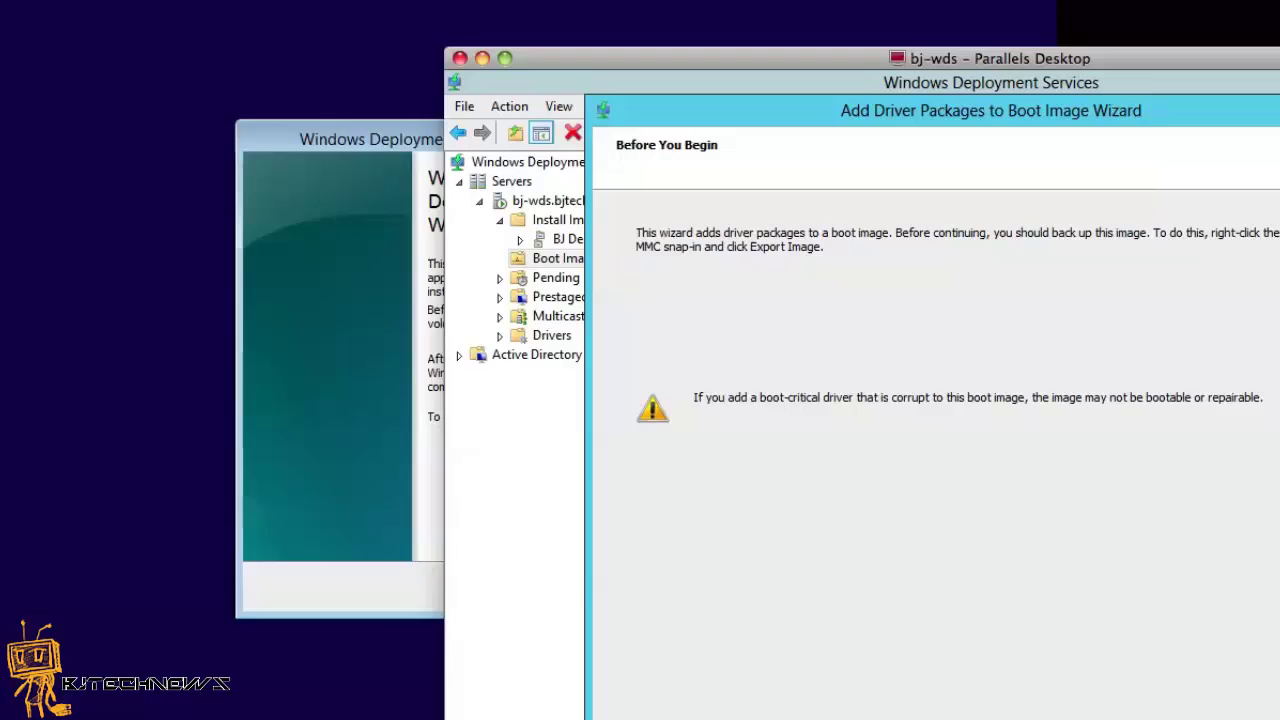
pyautogui.press('Return')
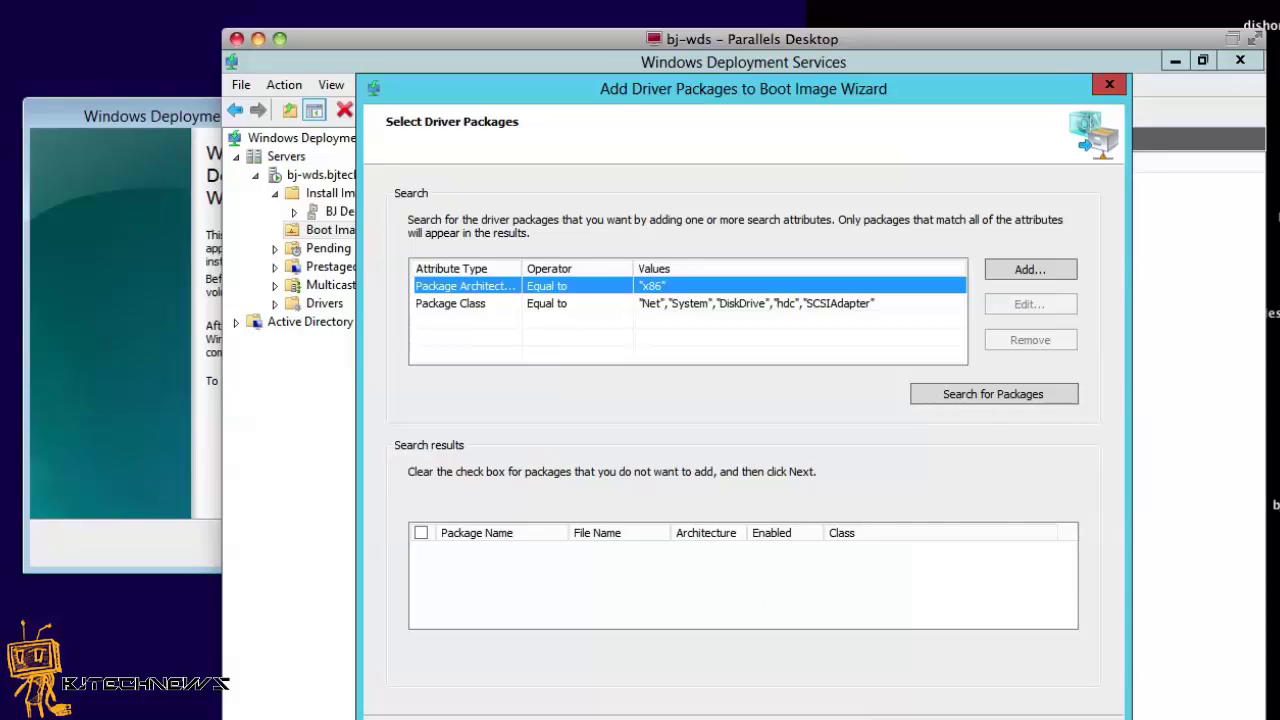
pyautogui.press('Escape')
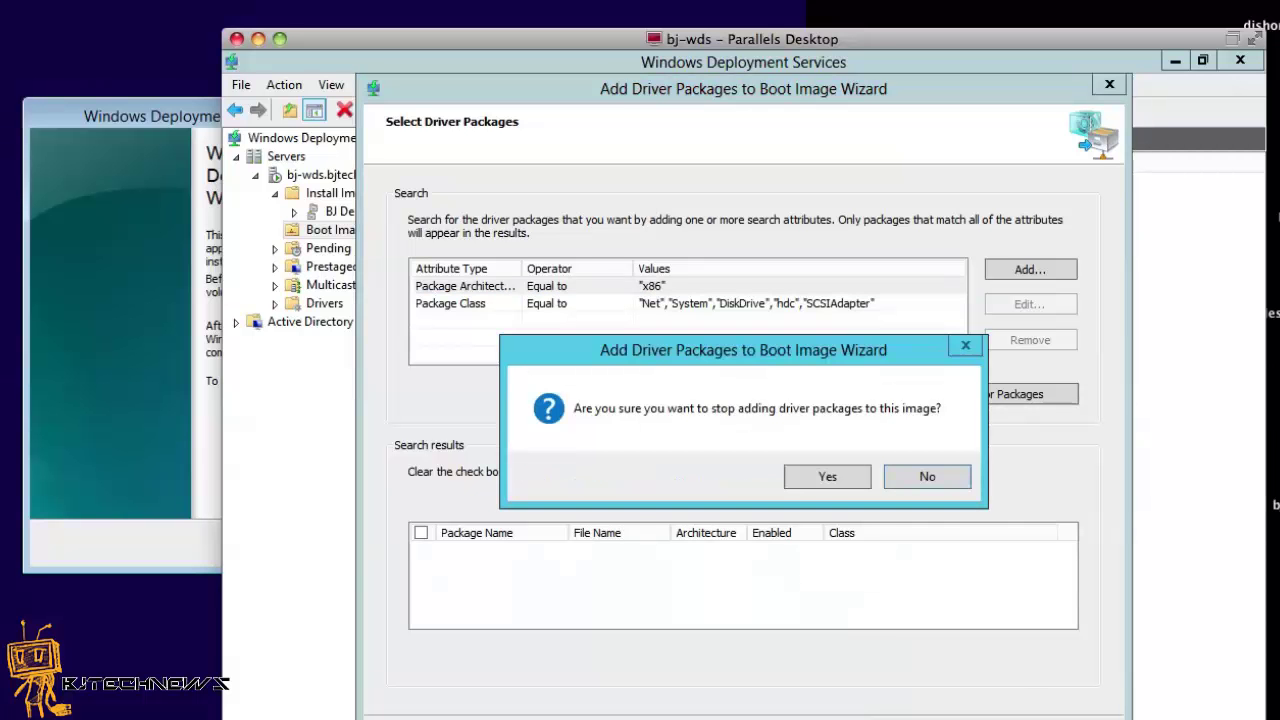
pyautogui.click(834, 480)
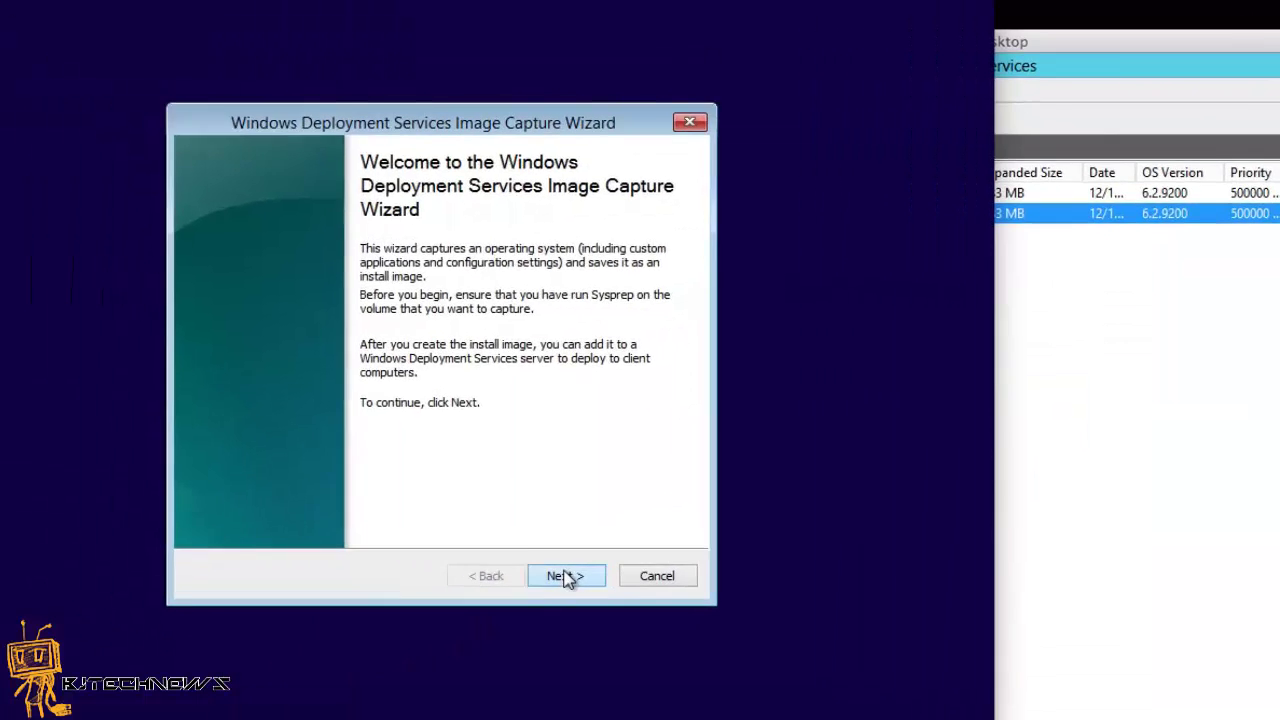
# Step: Continue past the Image Capture Wizard's welcome page in bj-reference and select D:\ as the volume to capture
pyautogui.click(401, 544)
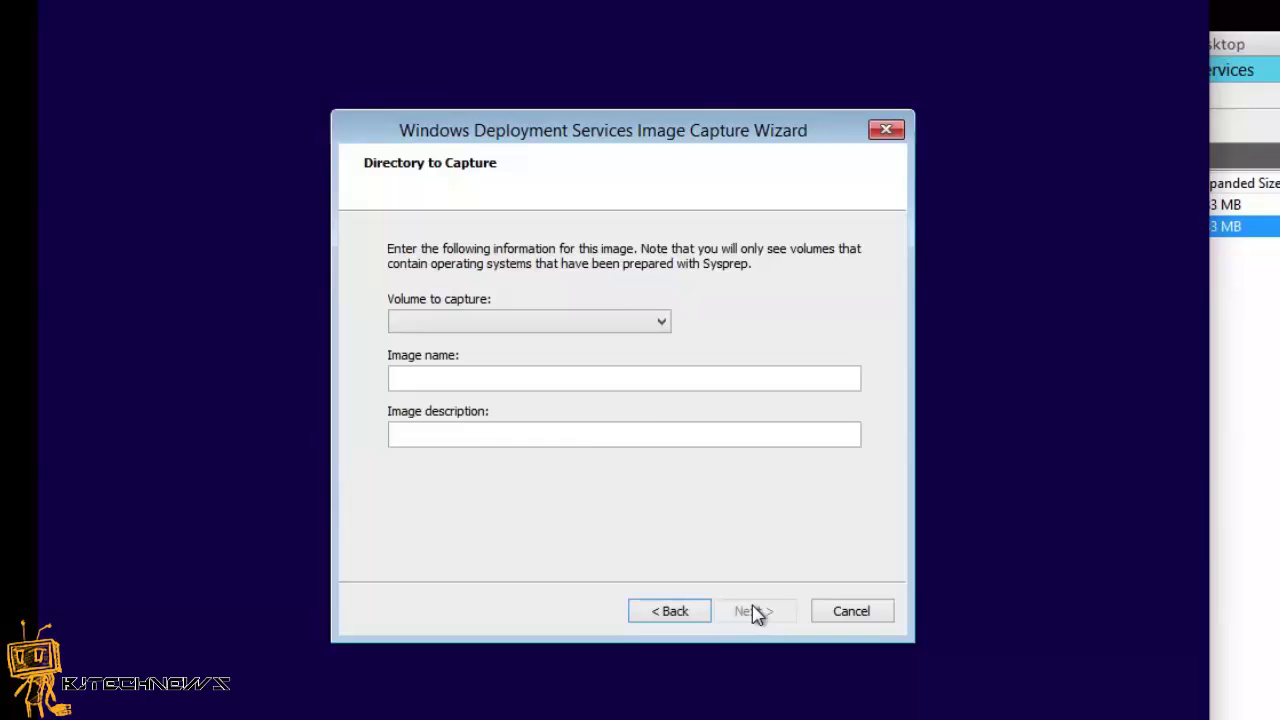
pyautogui.click(617, 322)
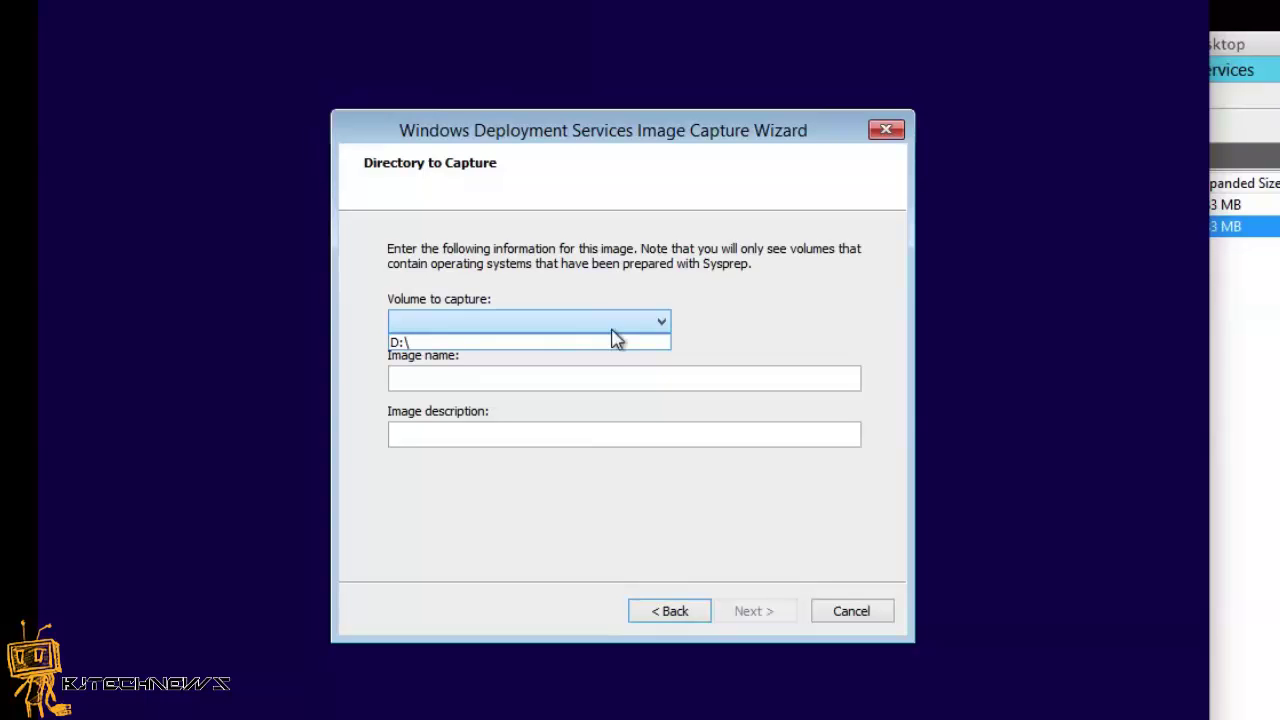
pyautogui.click(605, 342)
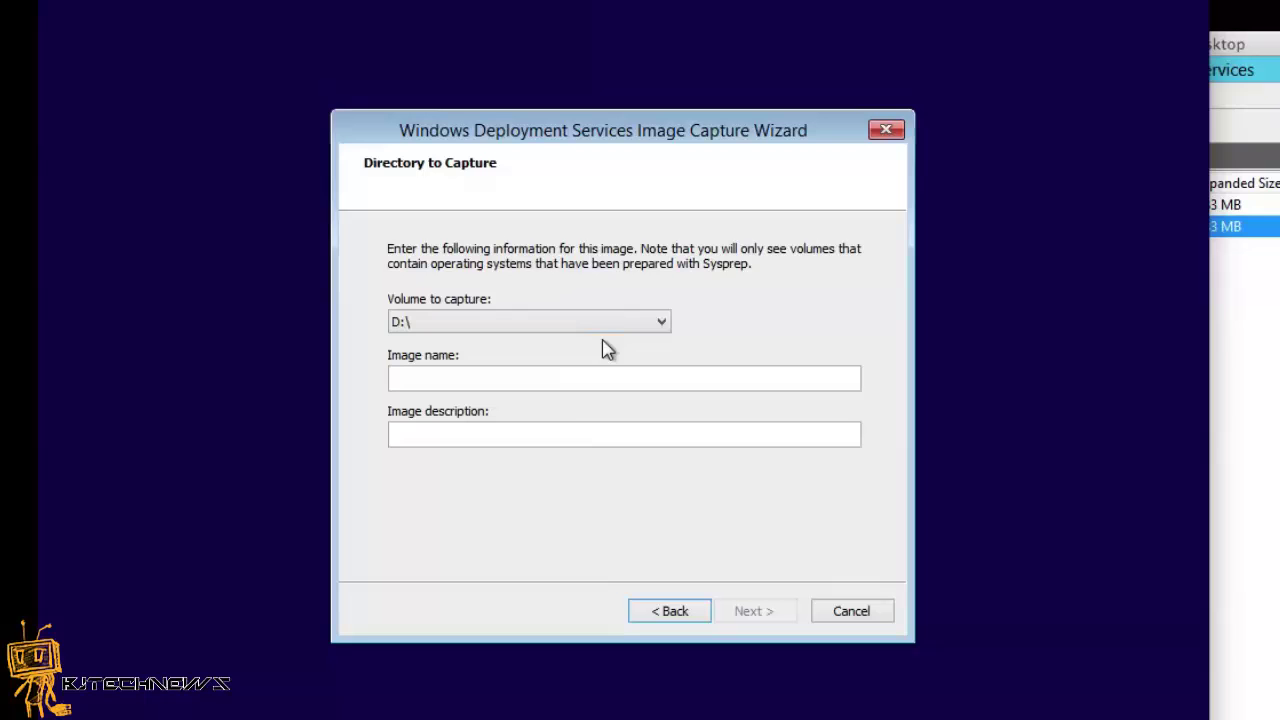
# Step: Name the captured image customeImage_v1, give it the description 1.0, and continue to the New Image Location page
pyautogui.click(562, 370)
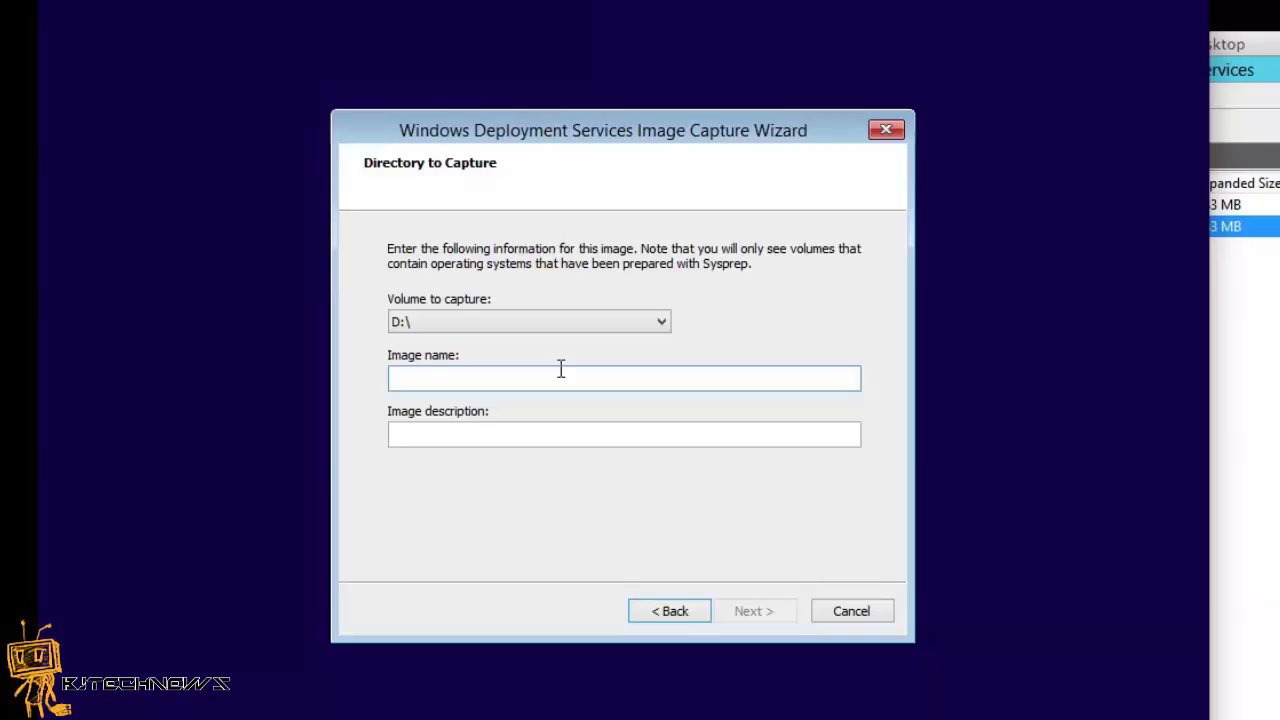
pyautogui.write('customeImage')
pyautogui.write('_v1')
pyautogui.click(511, 432)
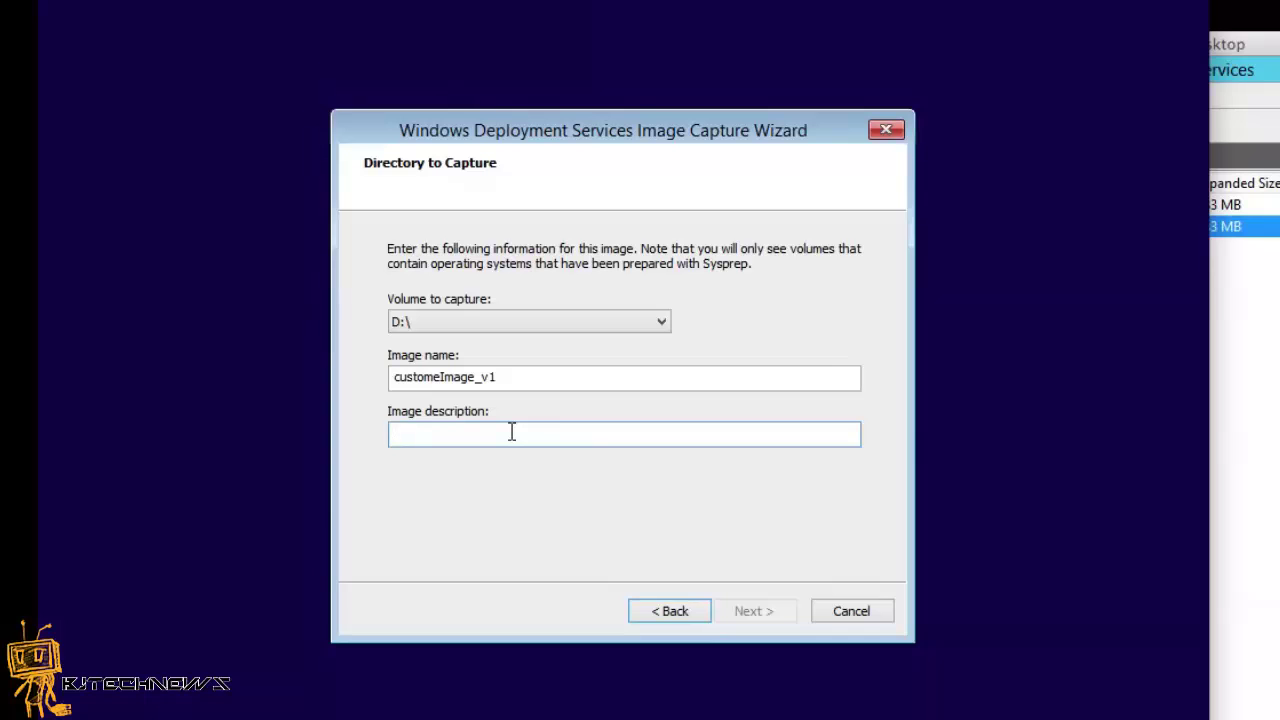
pyautogui.write('1.0')
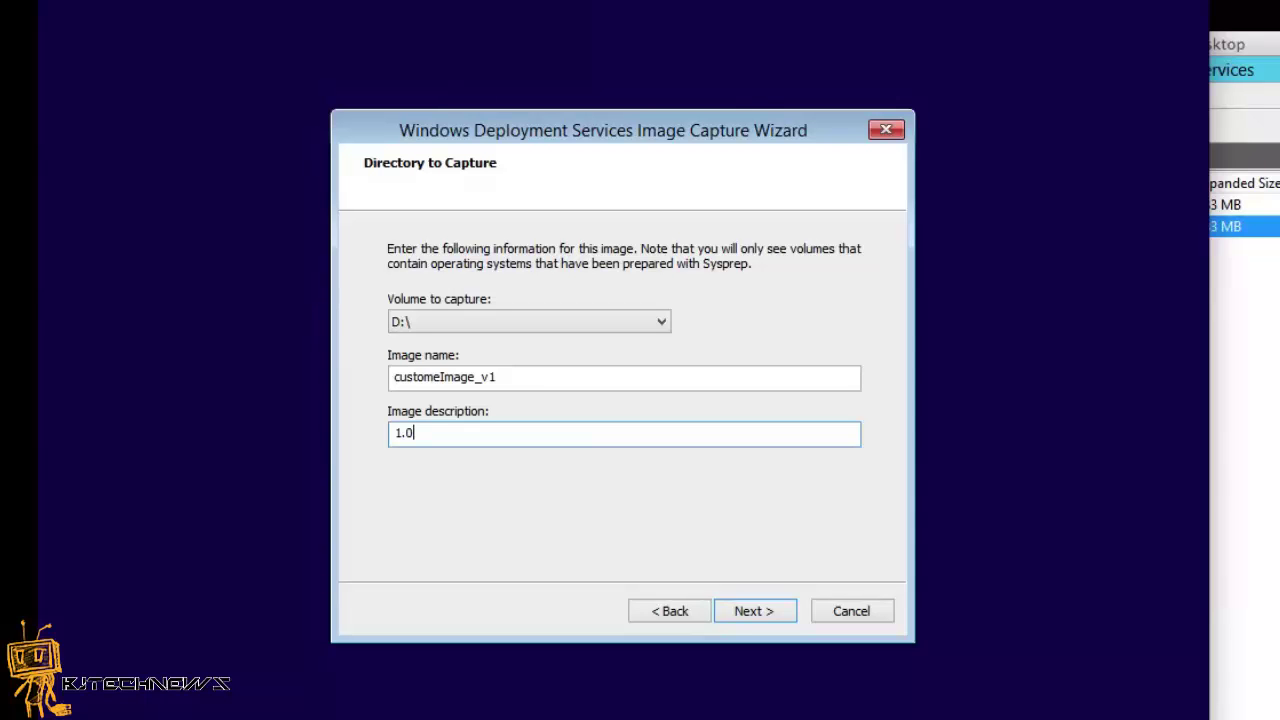
pyautogui.click(729, 614)
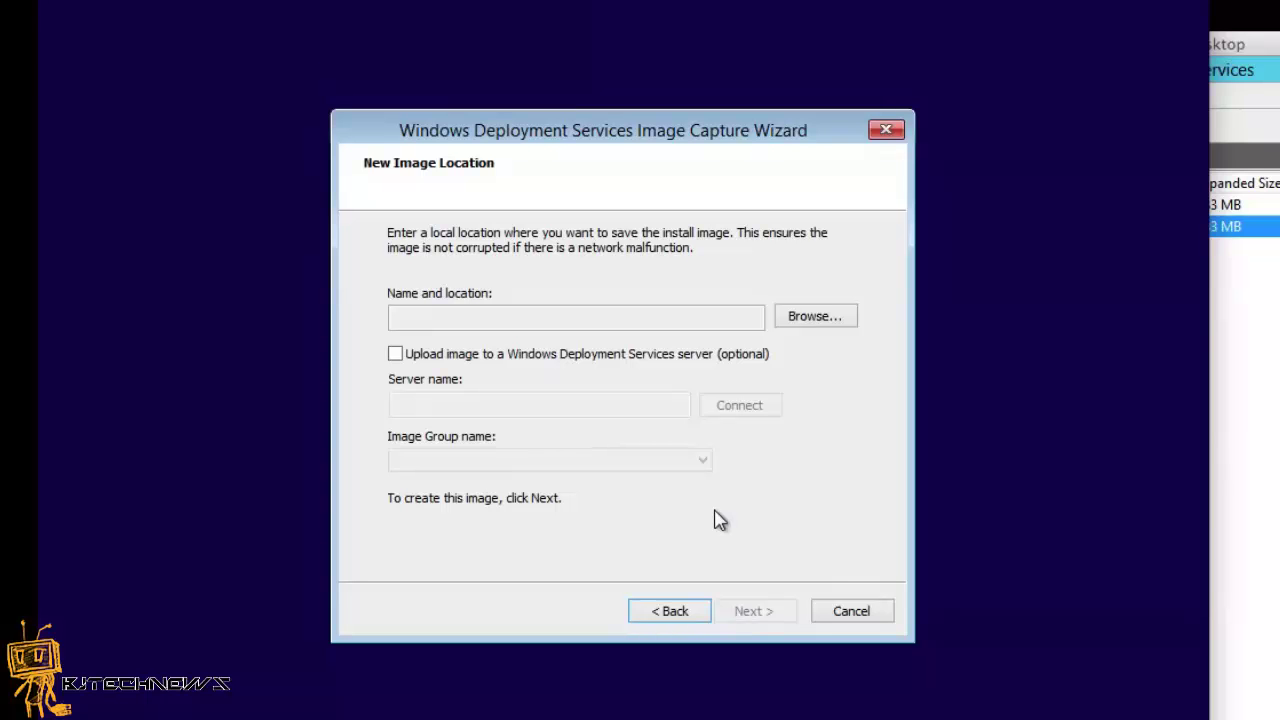
# Step: Set the captured image's save location to a file named win8.wim on Local Disk (D:)
pyautogui.click(840, 326)
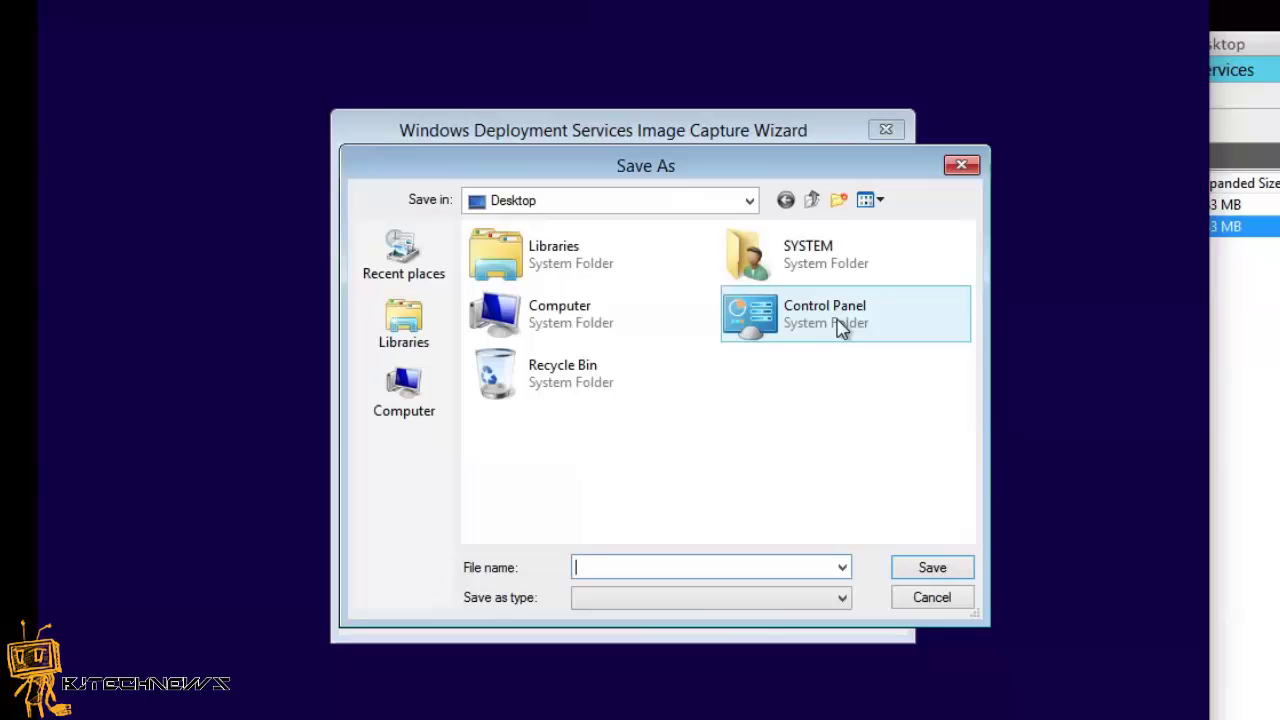
pyautogui.doubleClick(526, 330)
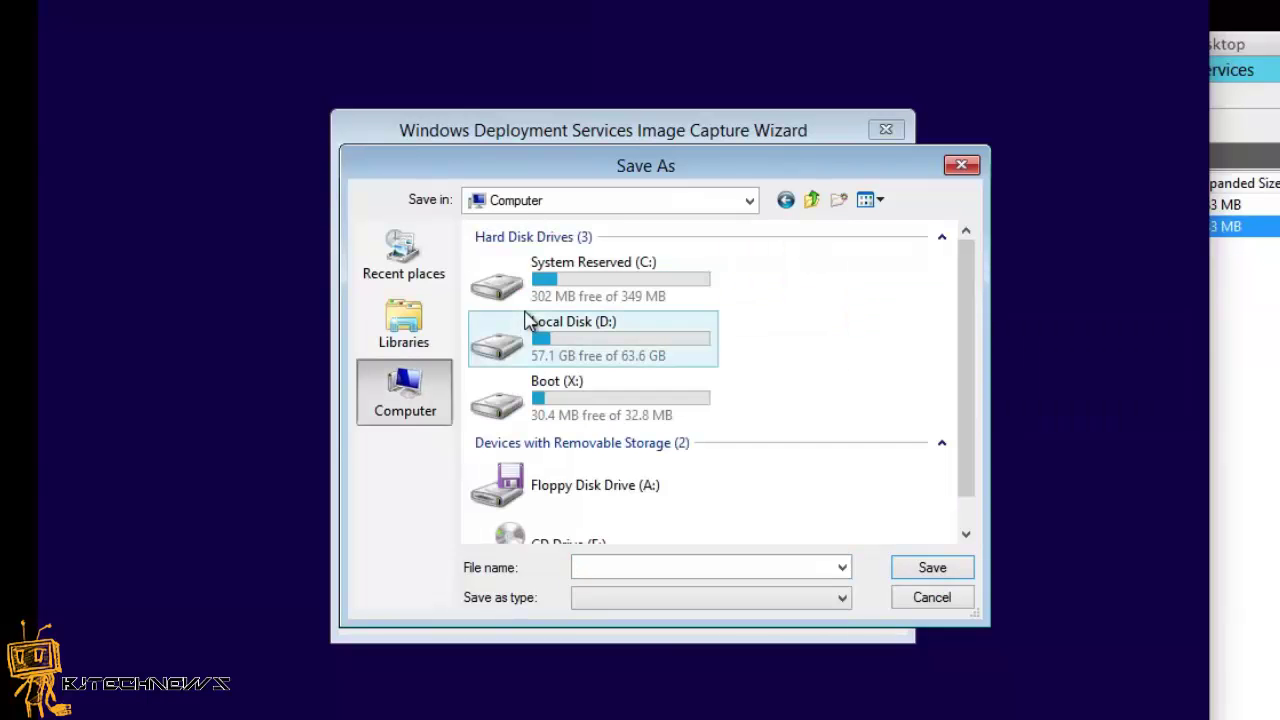
pyautogui.doubleClick(585, 358)
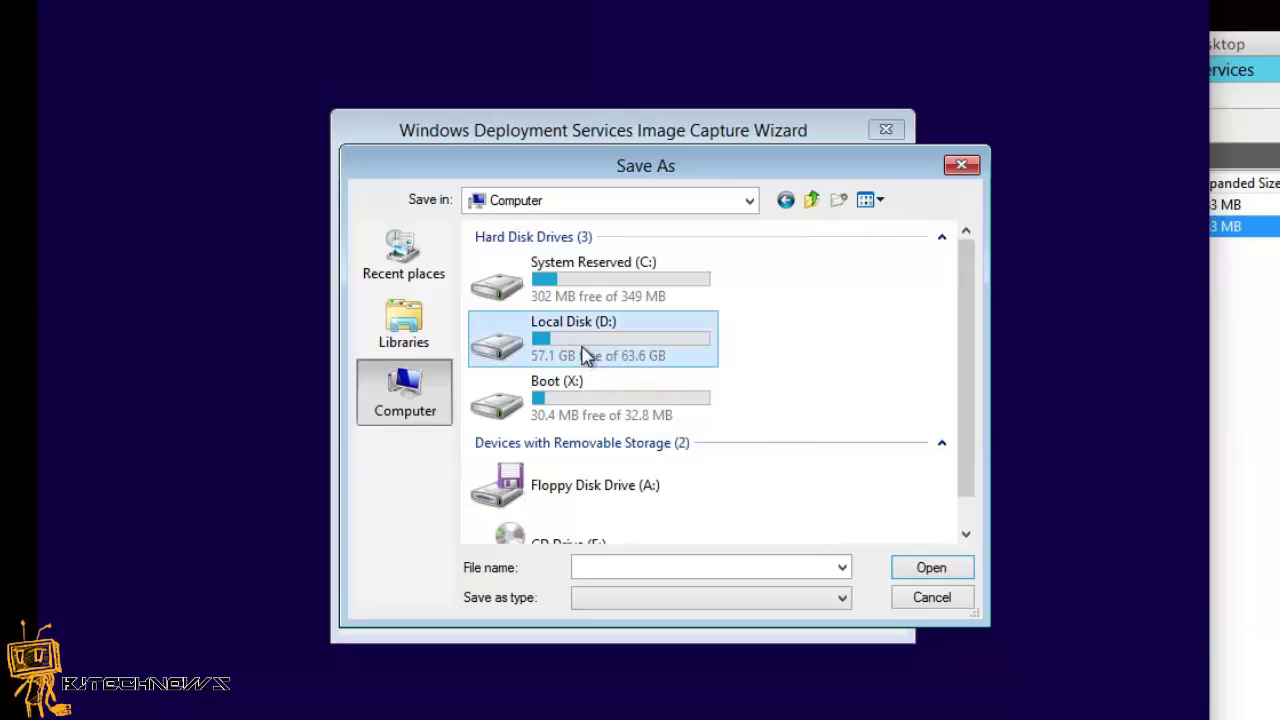
pyautogui.click(646, 567)
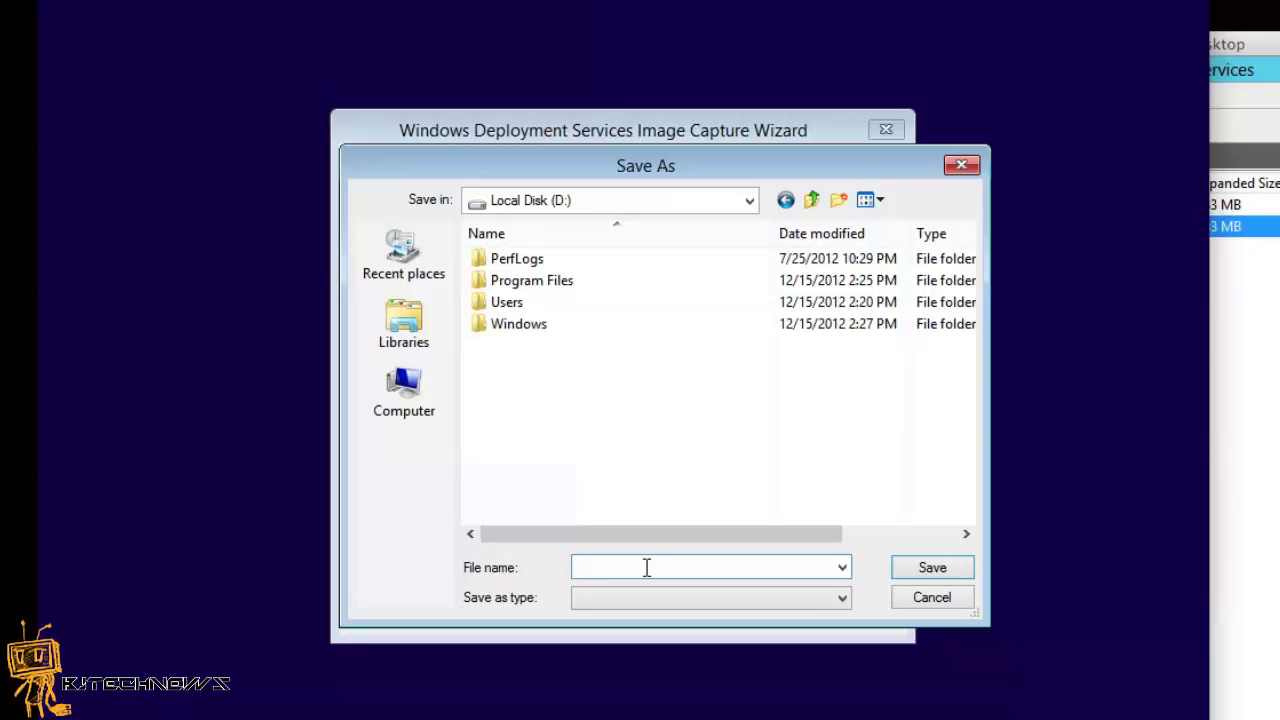
pyautogui.write('win8.wim')
pyautogui.click(931, 568)
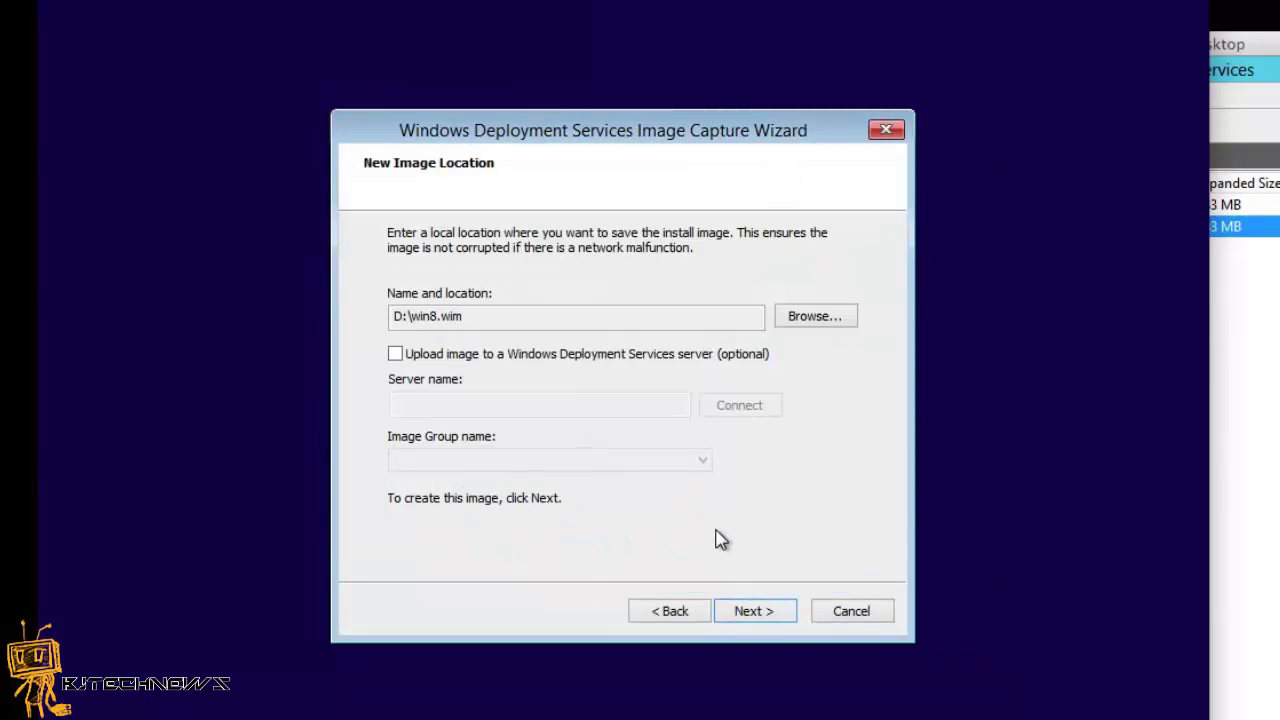
# Step: Enable uploading the image to a Windows Deployment Services server and connect to server 10.211.55.35
pyautogui.click(424, 366)
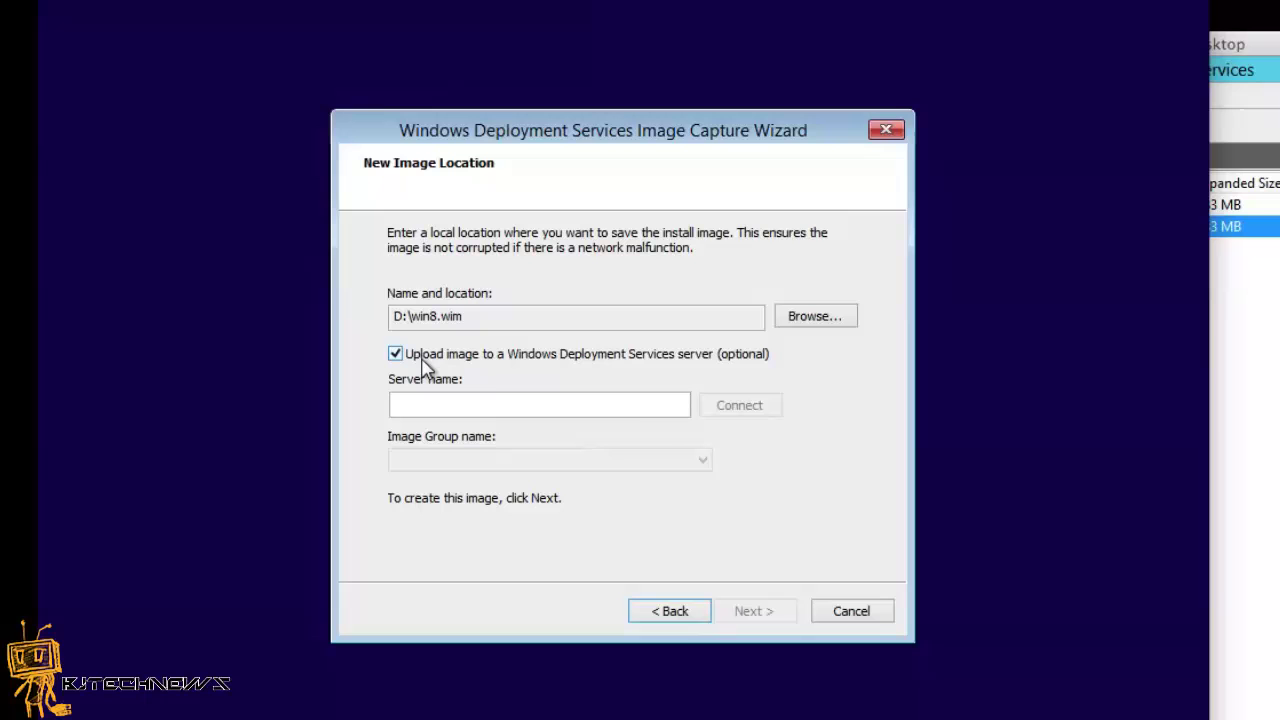
pyautogui.click(469, 402)
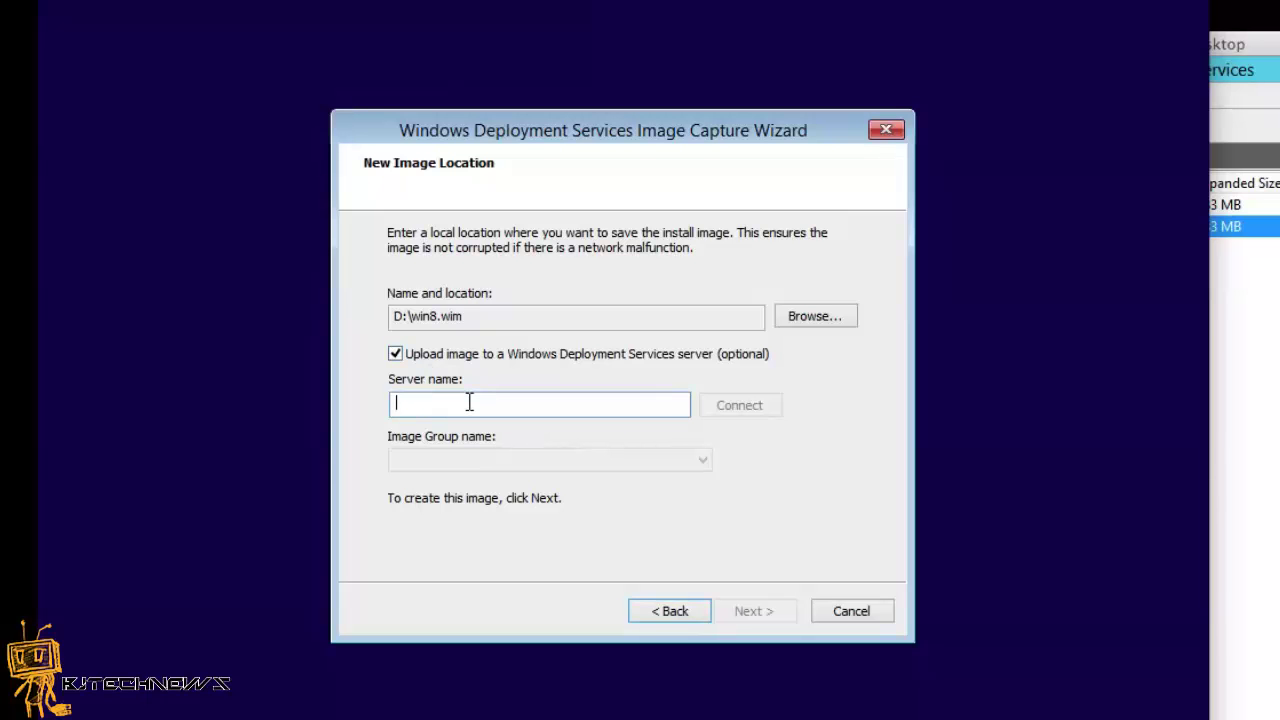
pyautogui.write('1')
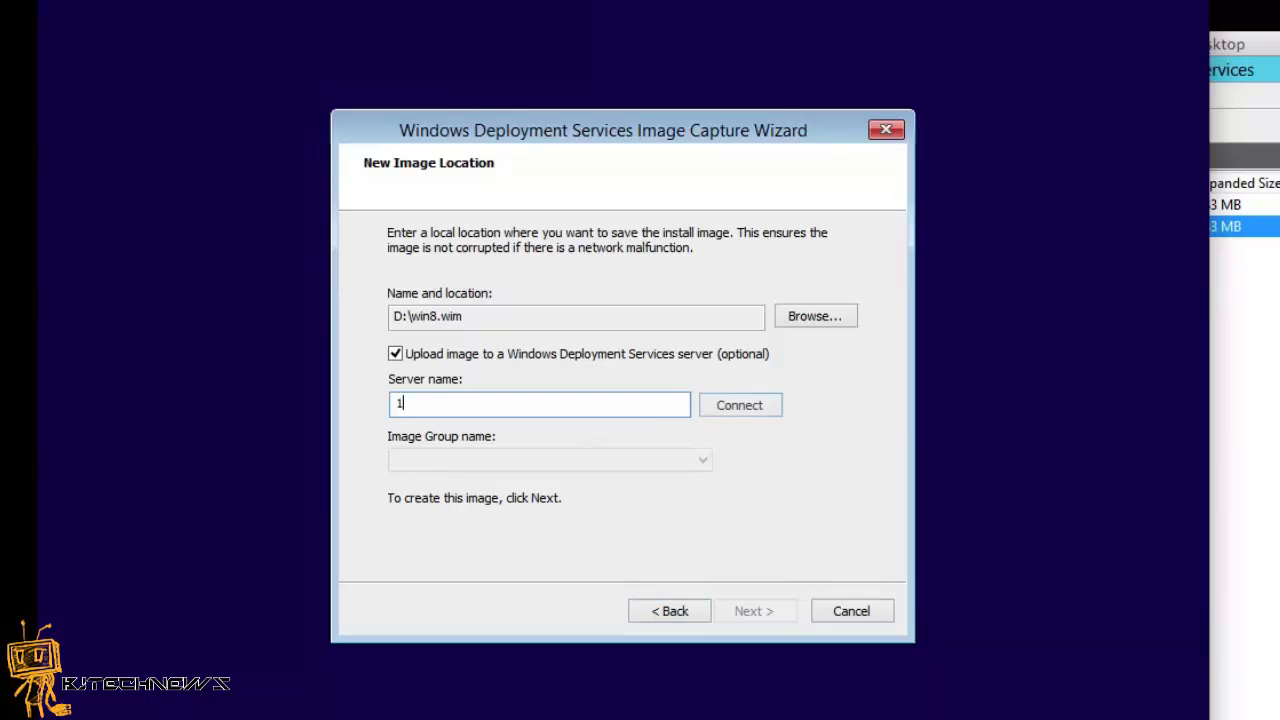
pyautogui.write('0,21,211')
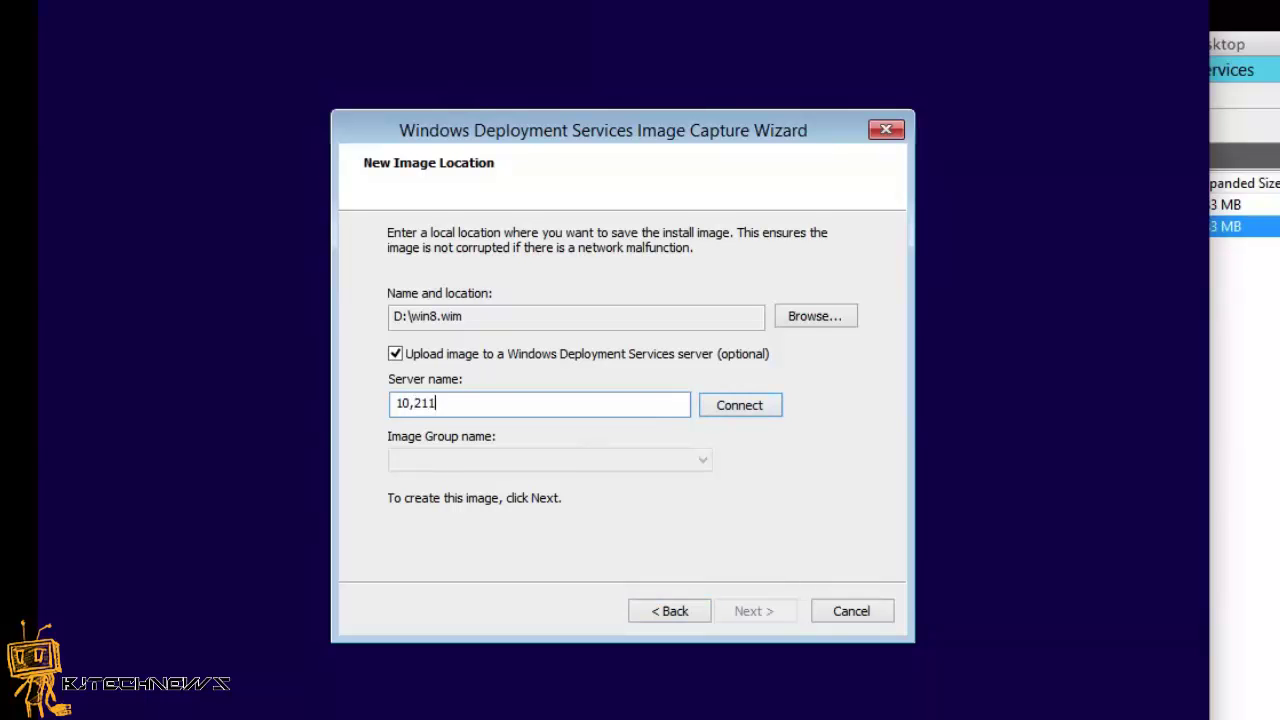
pyautogui.press('BackSpace')
pyautogui.press('BackSpace')
pyautogui.press('BackSpace')
pyautogui.press('BackSpace')
pyautogui.write('.211.55.35')
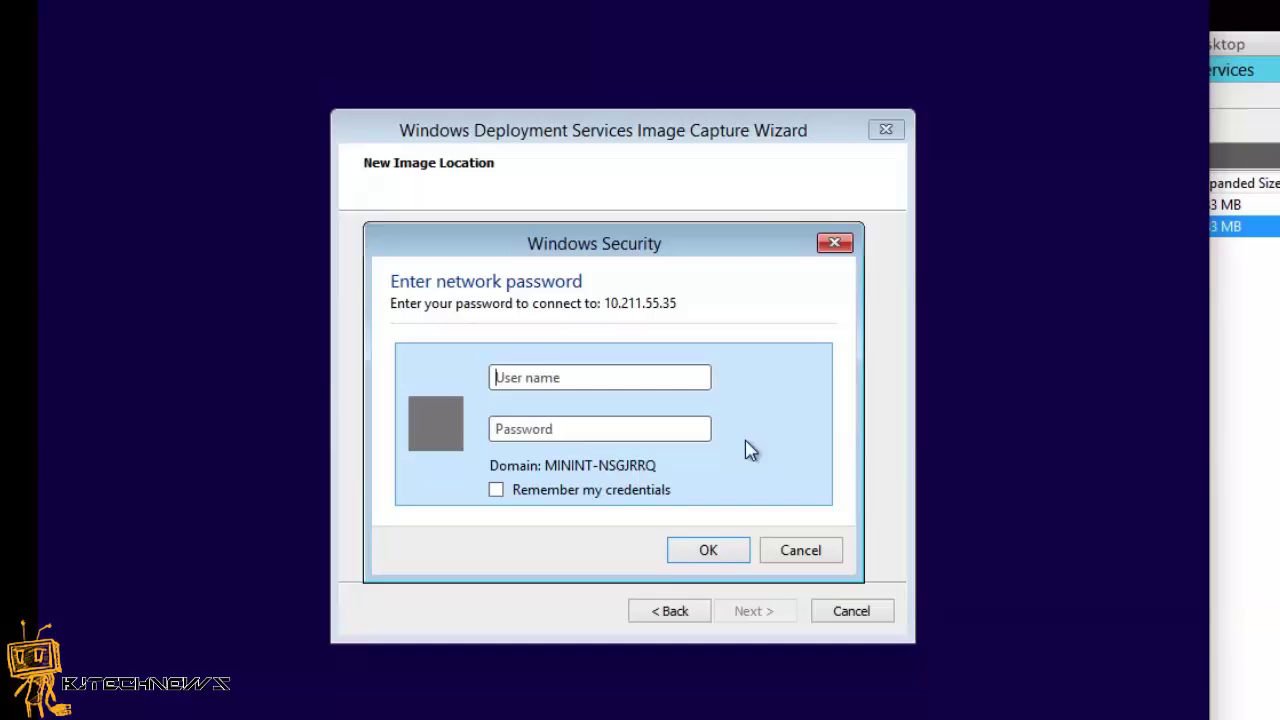
# Step: Sign in to the deployment server as bjtech\Administrator with the account password
pyautogui.write('bjtech\\')
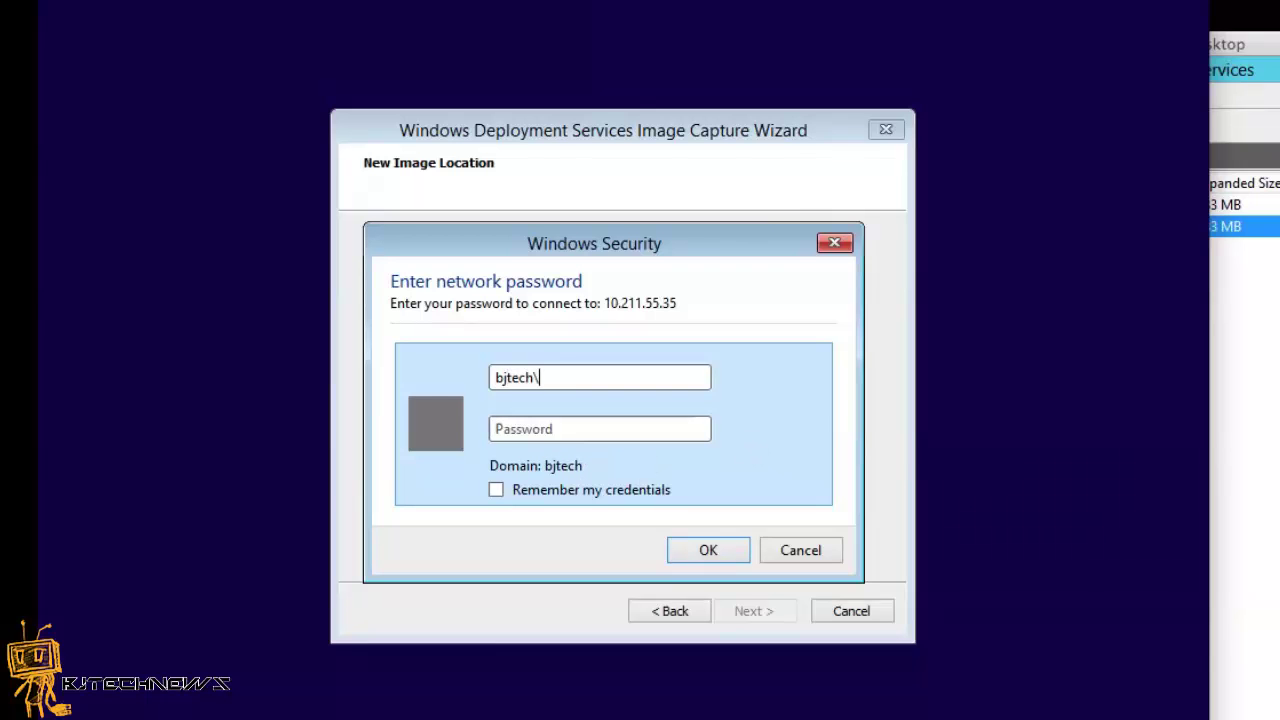
pyautogui.write('Administrator')
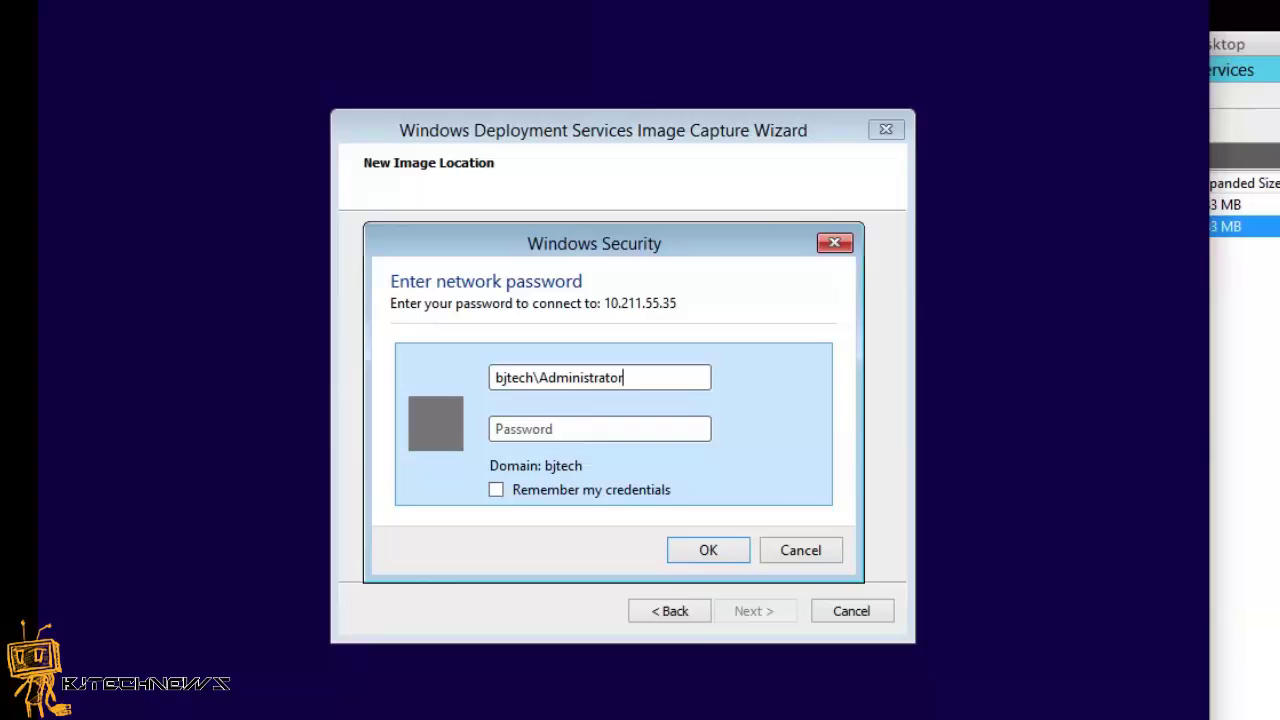
pyautogui.press('Tab')
pyautogui.write('****')
pyautogui.write('*****')
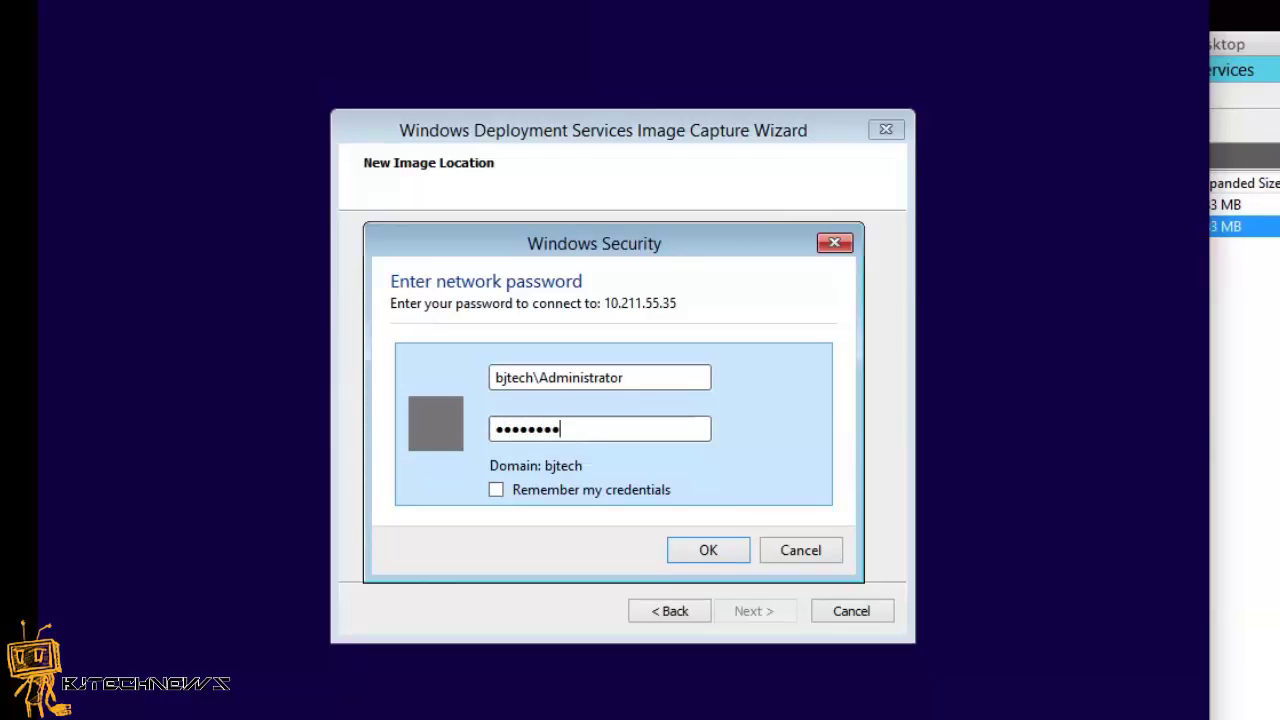
pyautogui.click(711, 550)
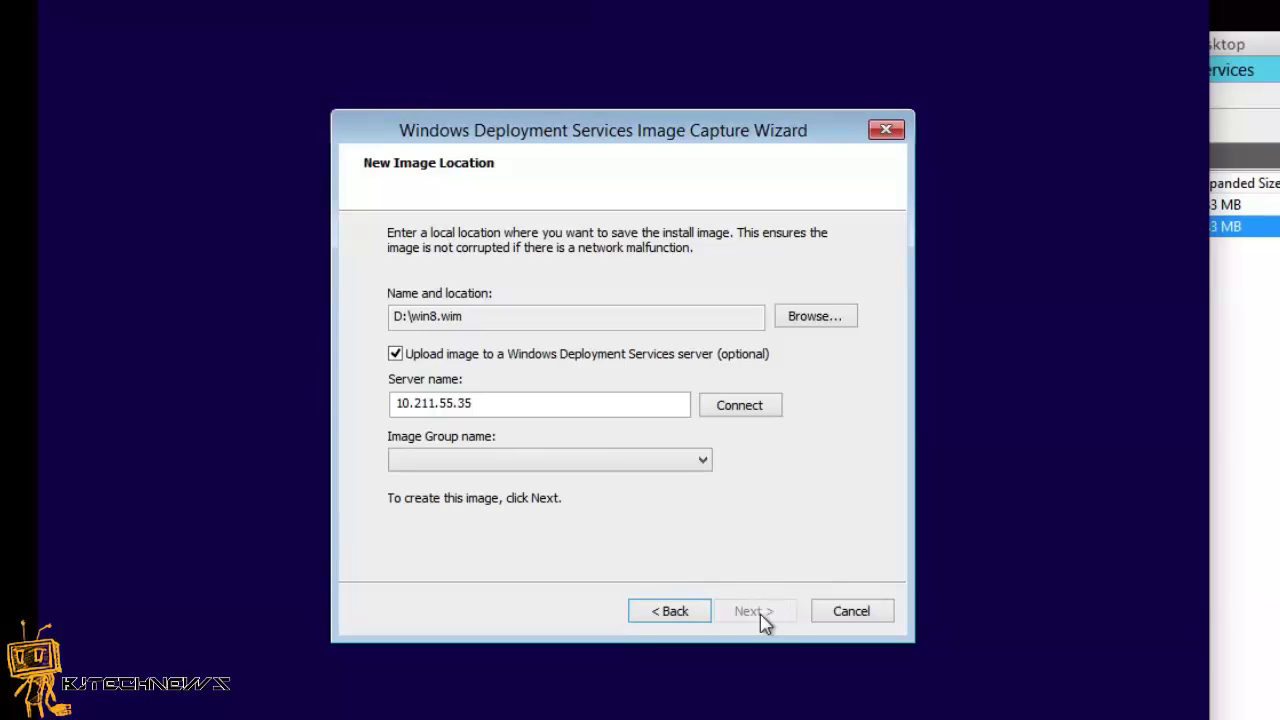
# Step: Assign the image to the BJ Deployment Group image group and start the capture
pyautogui.click(700, 464)
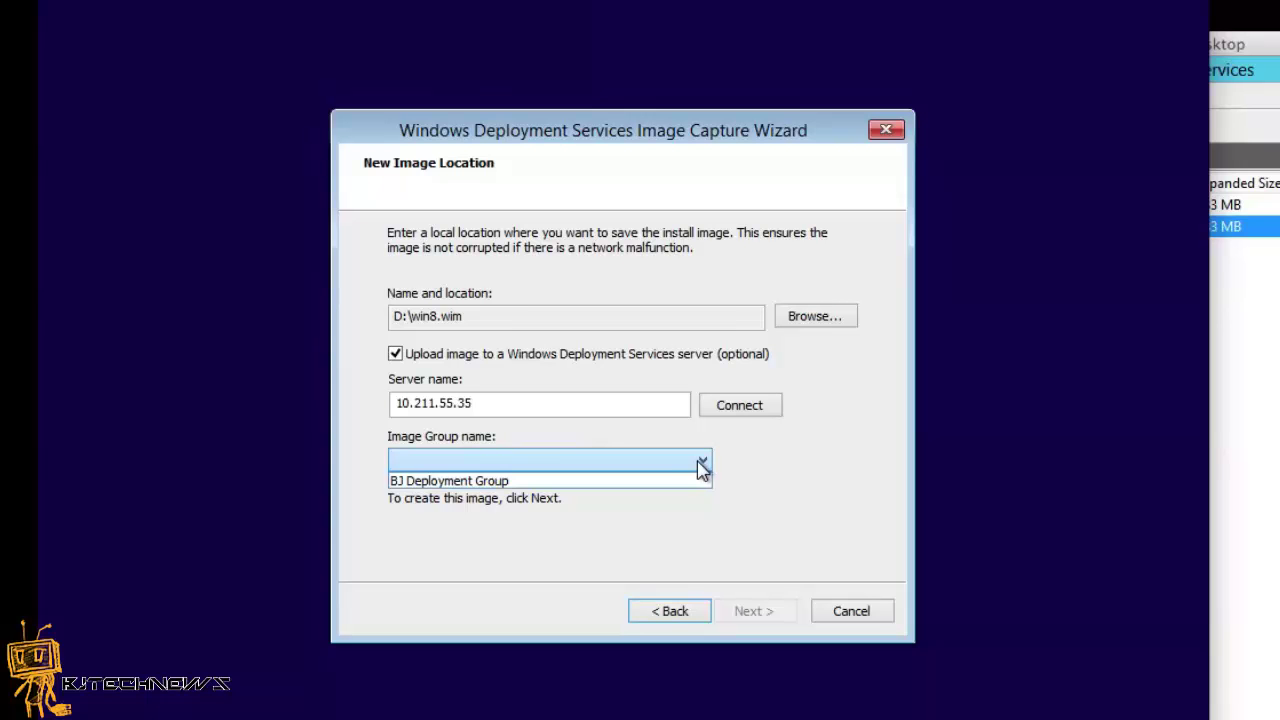
pyautogui.click(694, 481)
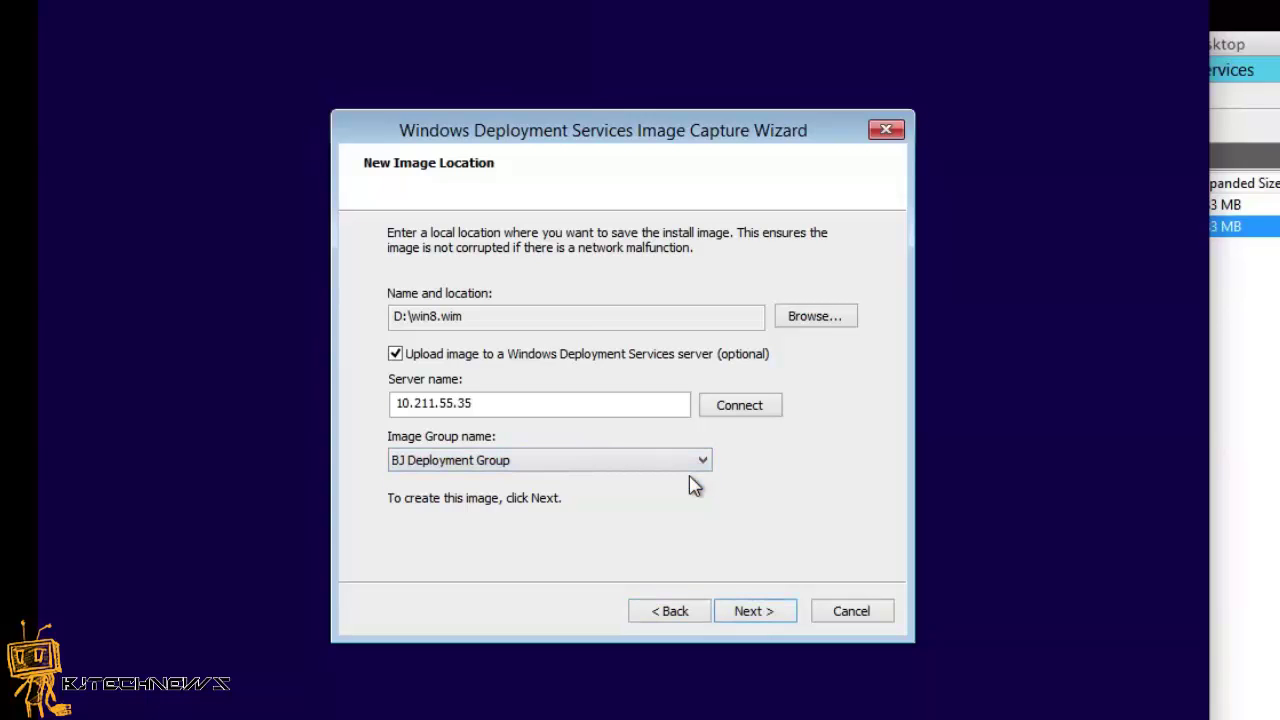
pyautogui.click(1240, 226)
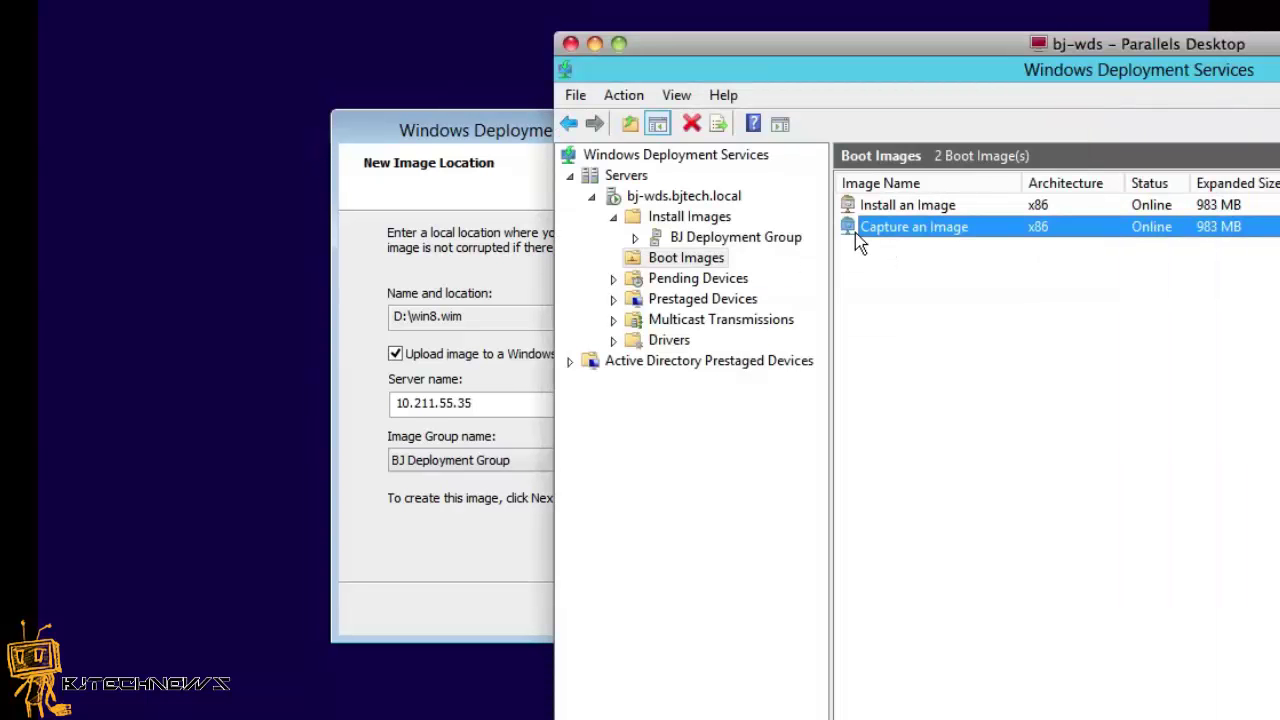
pyautogui.click(539, 138)
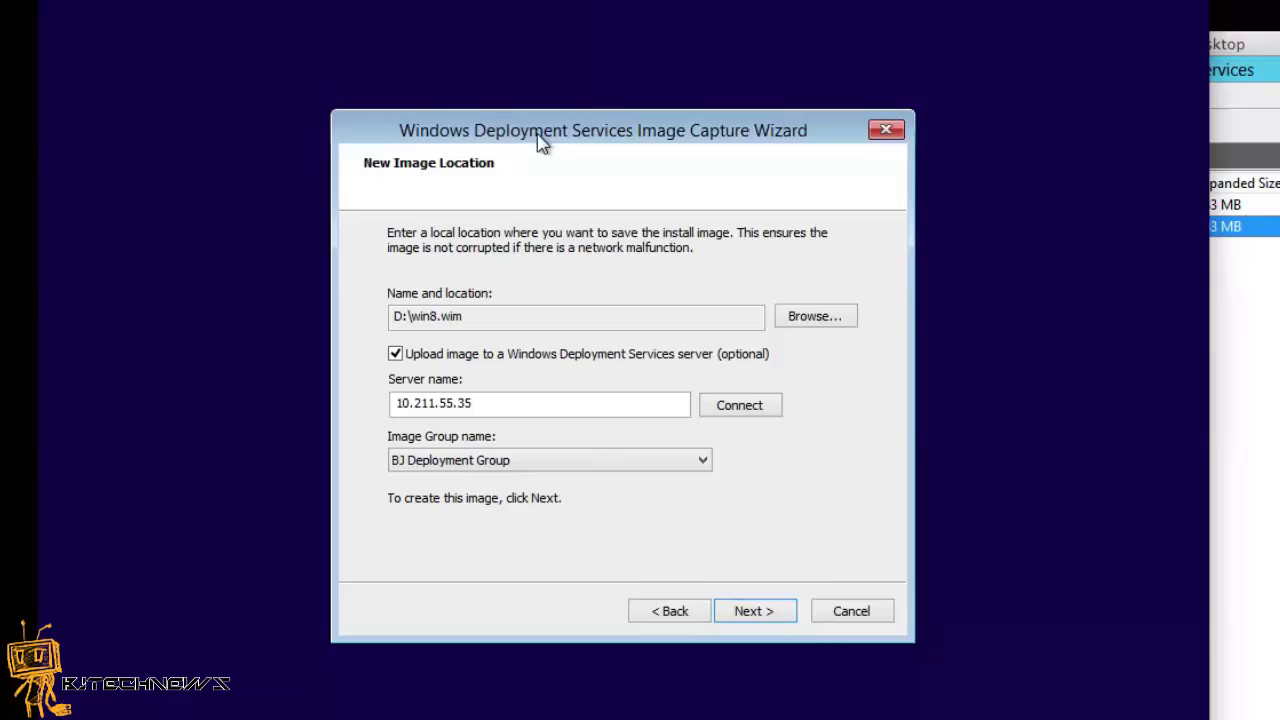
pyautogui.click(773, 617)
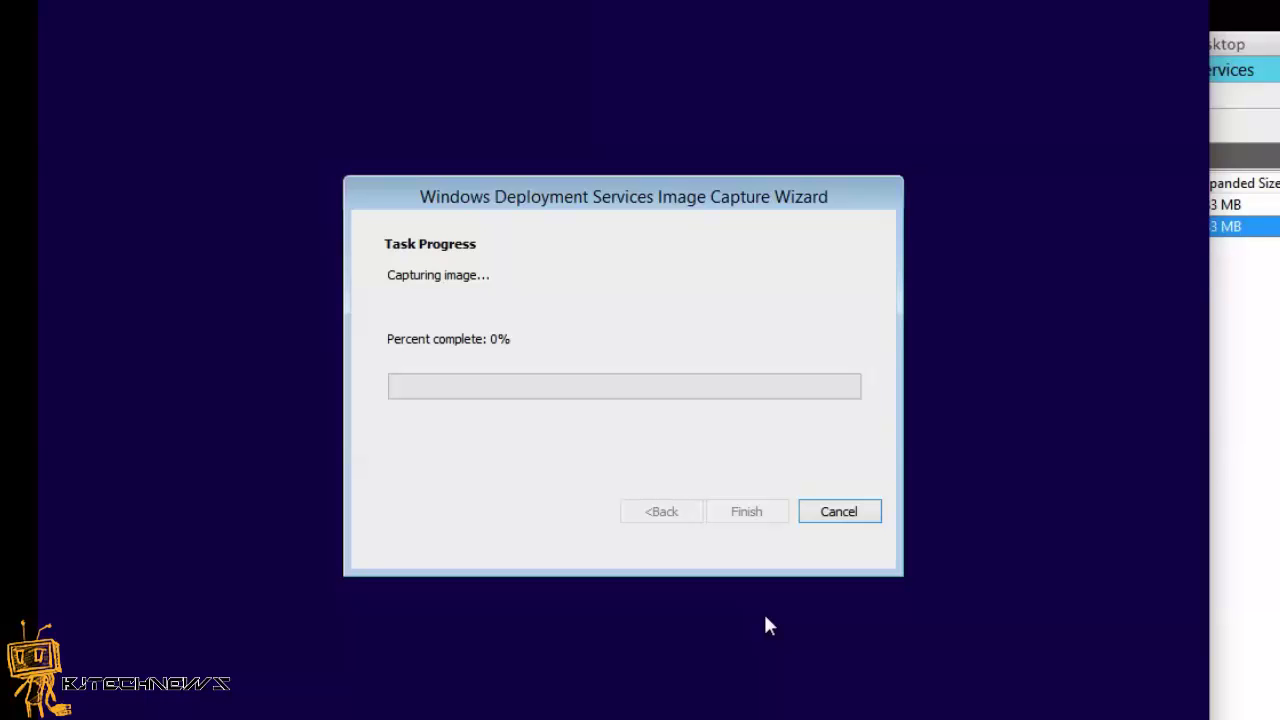
# Step: Check the capture progress in bj-reference and return to the Windows Deployment Services console on bj-wds
pyautogui.click(1265, 443)
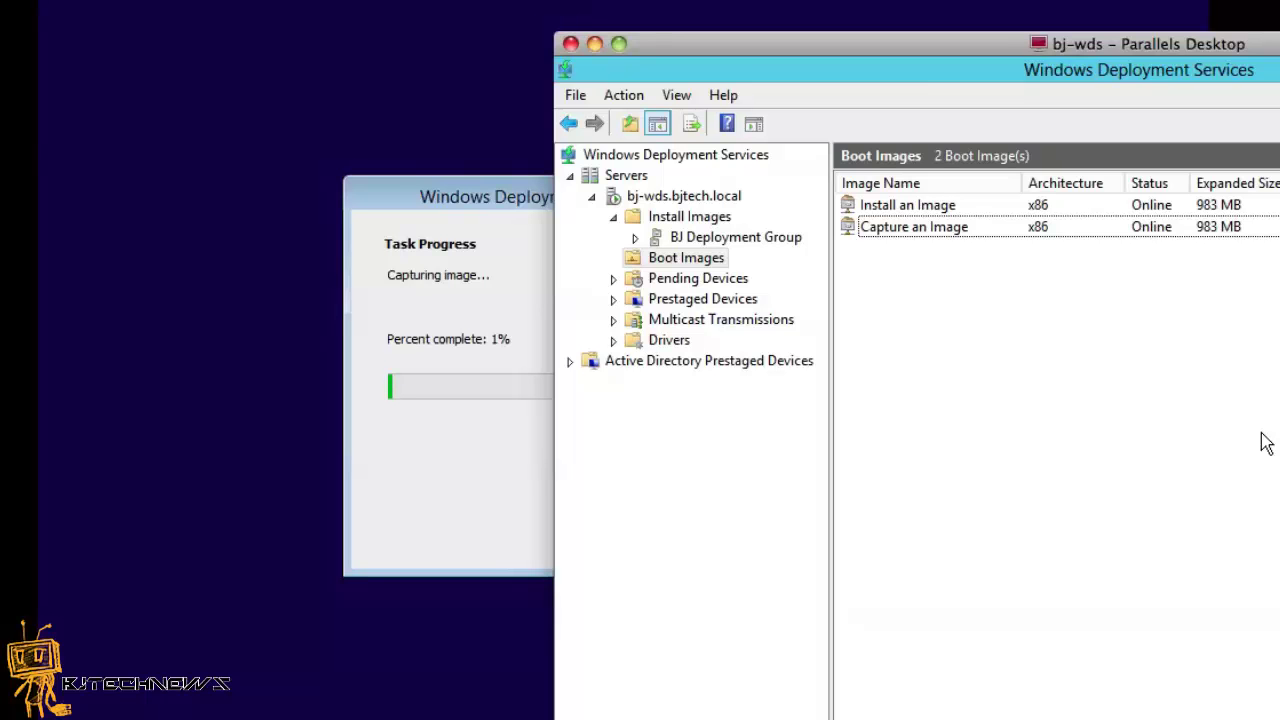
pyautogui.click(409, 212)
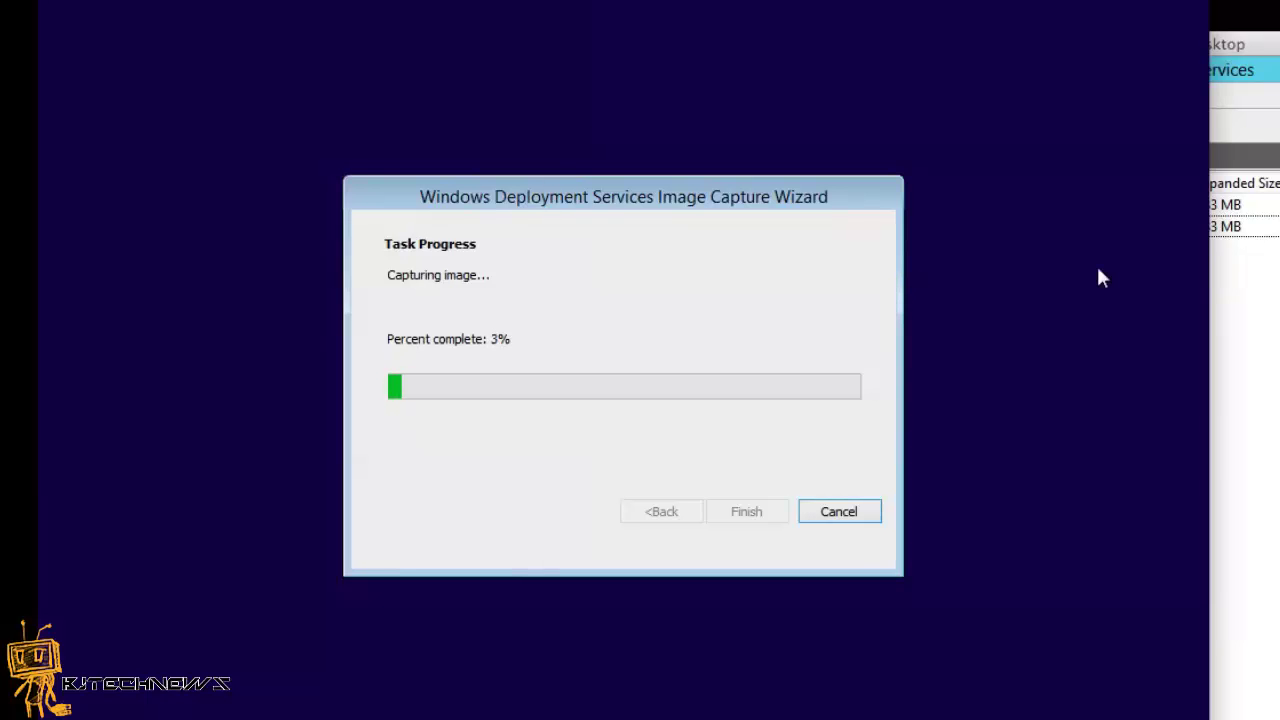
pyautogui.click(1240, 280)
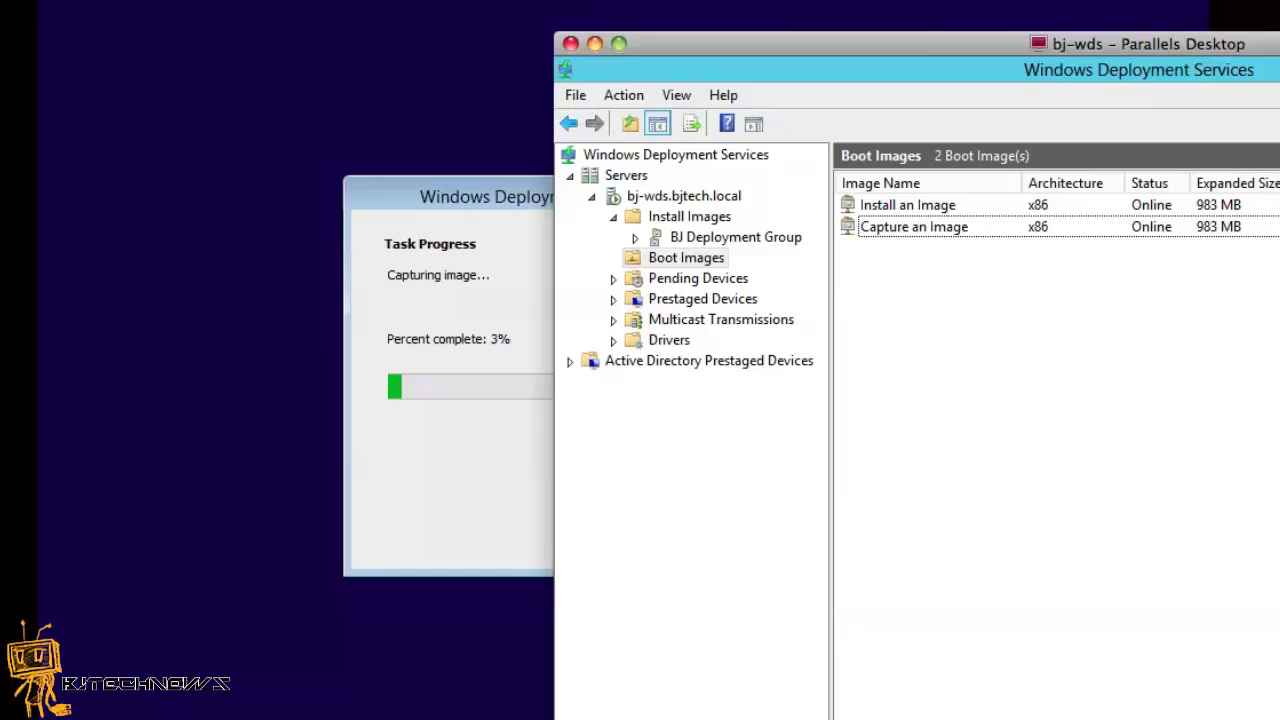